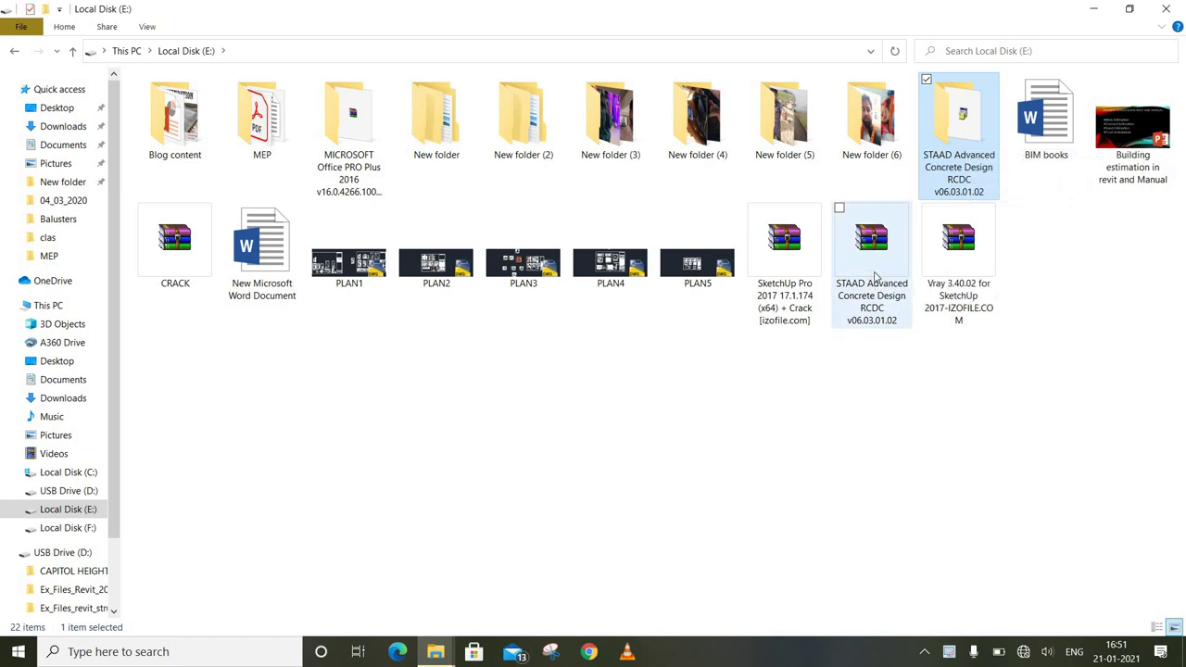
Launch setup from the STAAD Advanced Concrete Design RCDC v06.03.01.02 folder and start installing the listed packages.
{"action": "double_click", "coordinate": [939, 143]}
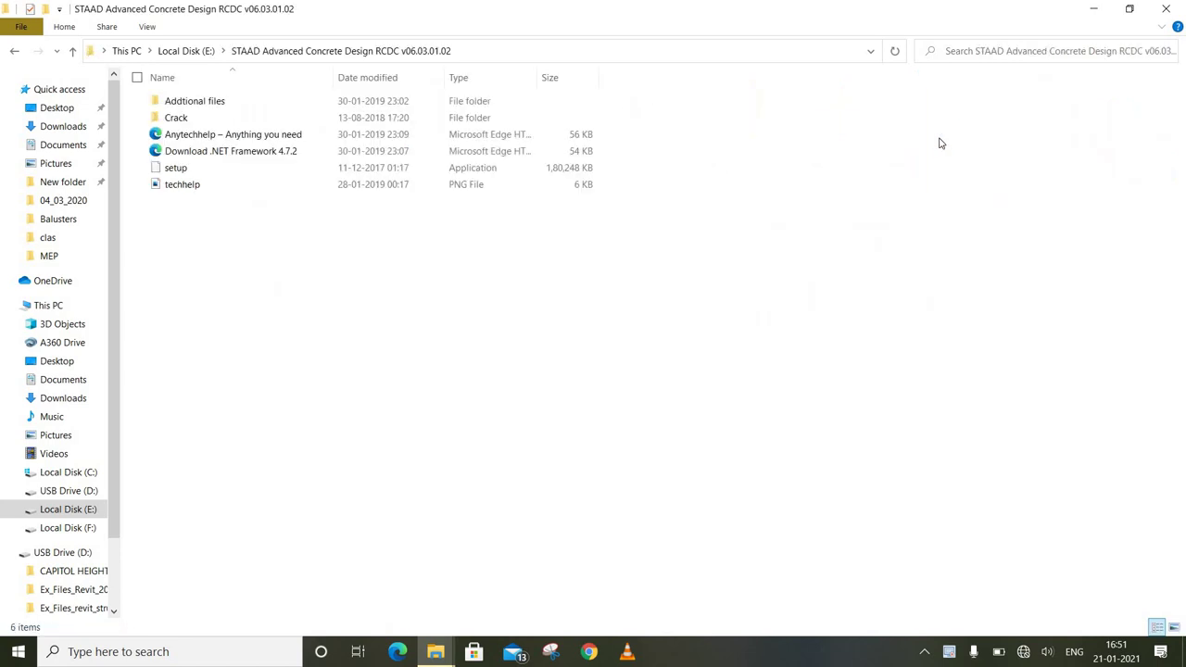
{"action": "left_click", "coordinate": [275, 166]}
{"action": "right_click", "coordinate": [275, 167]}
{"action": "left_click", "coordinate": [260, 206]}
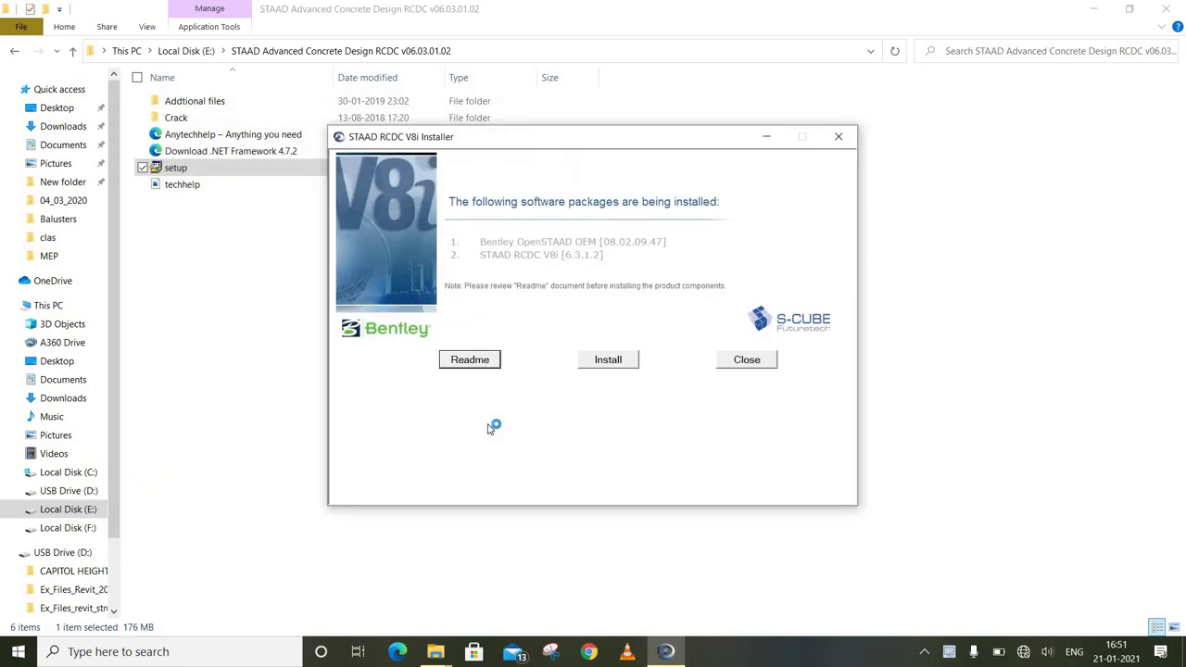
{"action": "left_click", "coordinate": [624, 366]}
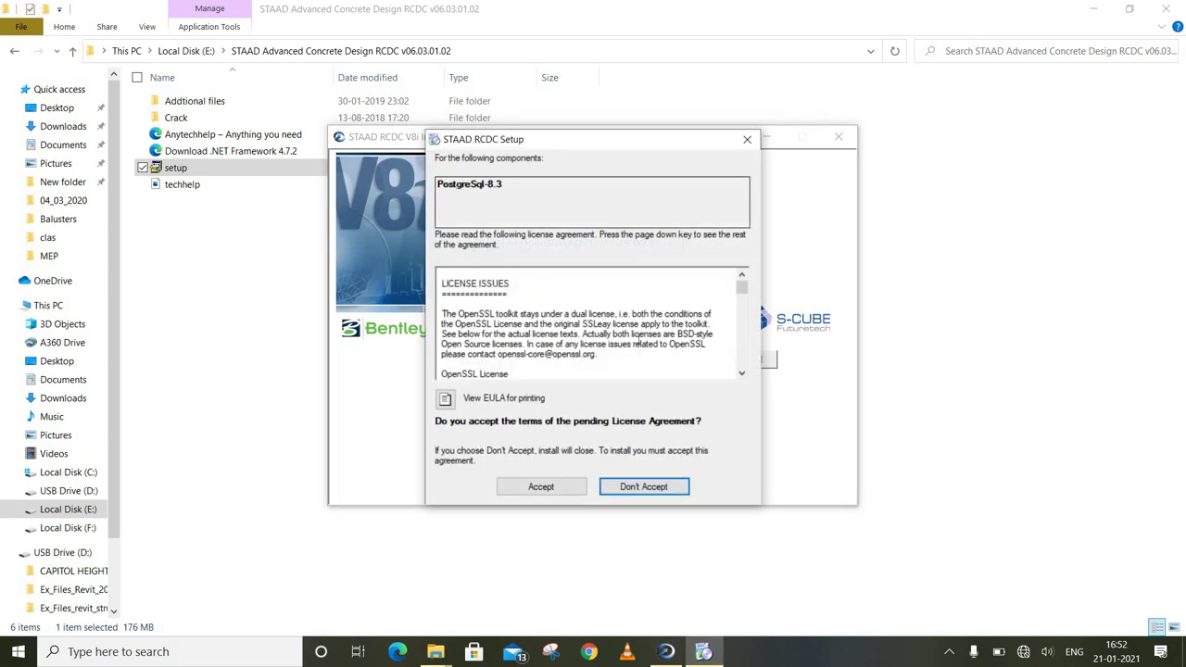
Accept the PostgreSql-8.3 and Microsoft Visual Basic PowerPacks 1.2 licenses and install the Visual C++ Runtime Libraries (x86).
{"action": "left_click", "coordinate": [531, 489]}
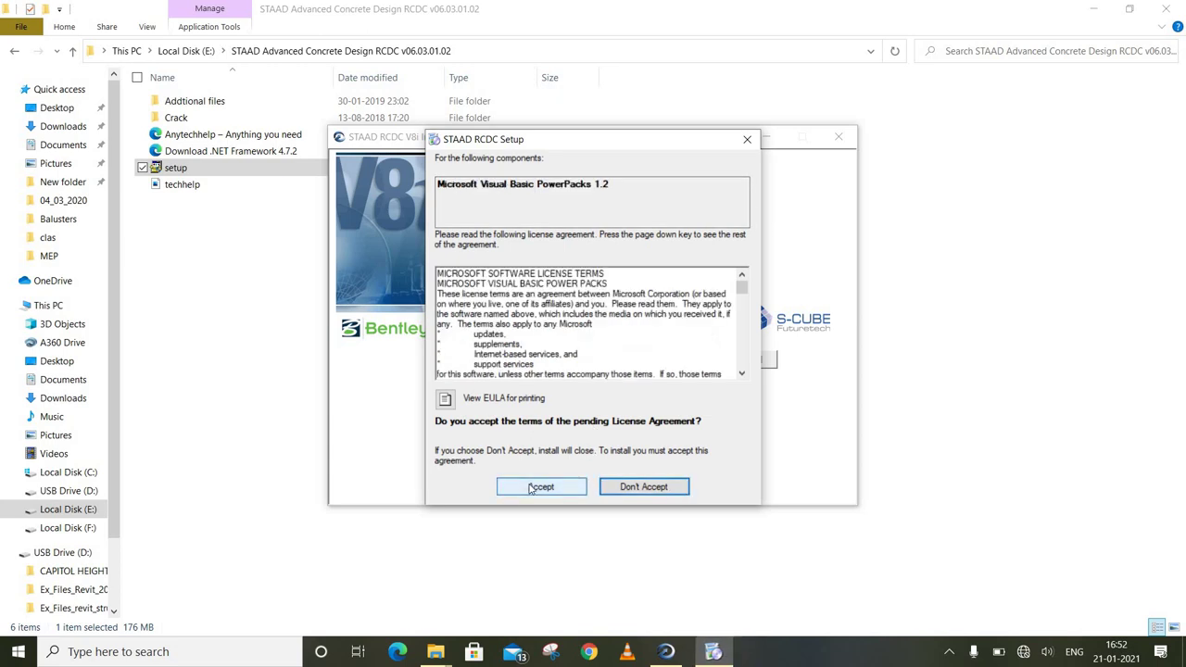
{"action": "left_click", "coordinate": [542, 487]}
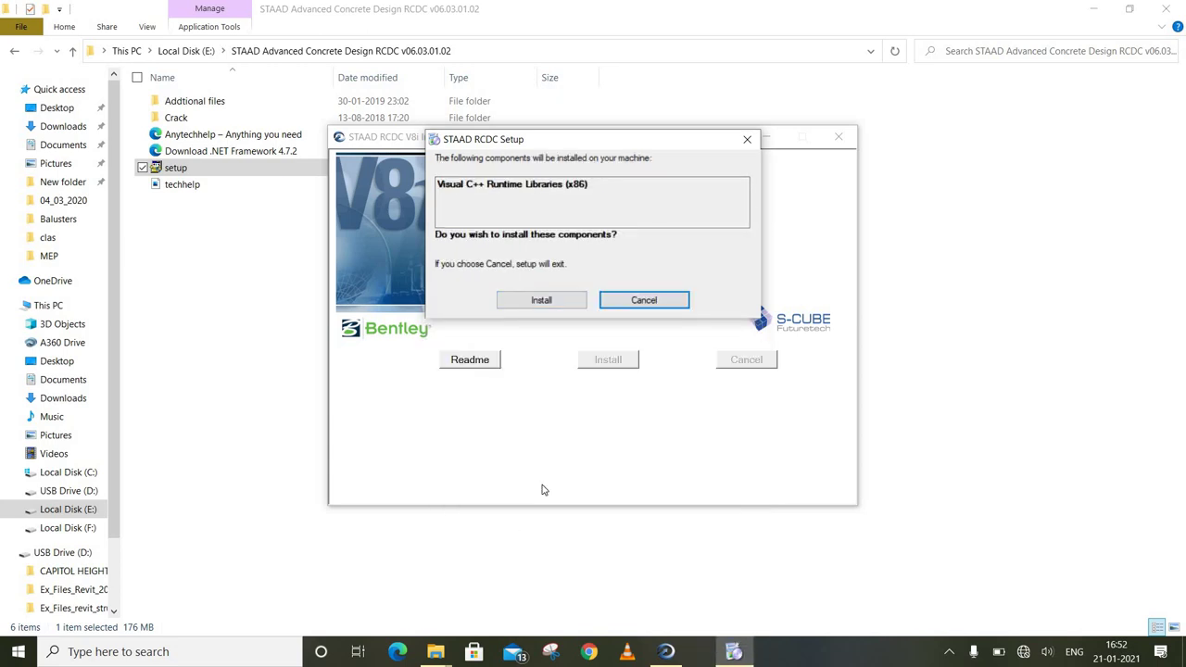
{"action": "left_click", "coordinate": [540, 303]}
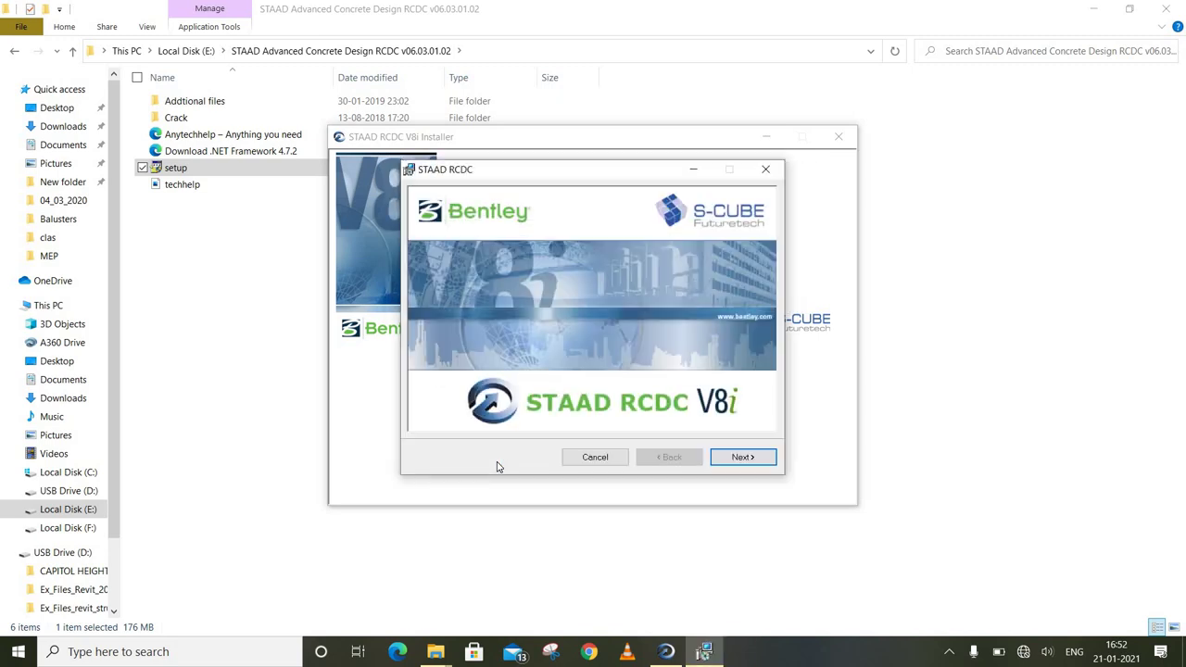
Go through the STAAD RCDC setup wizard with the default customer information and agree to the Bentley license agreement.
{"action": "left_click", "coordinate": [742, 457]}
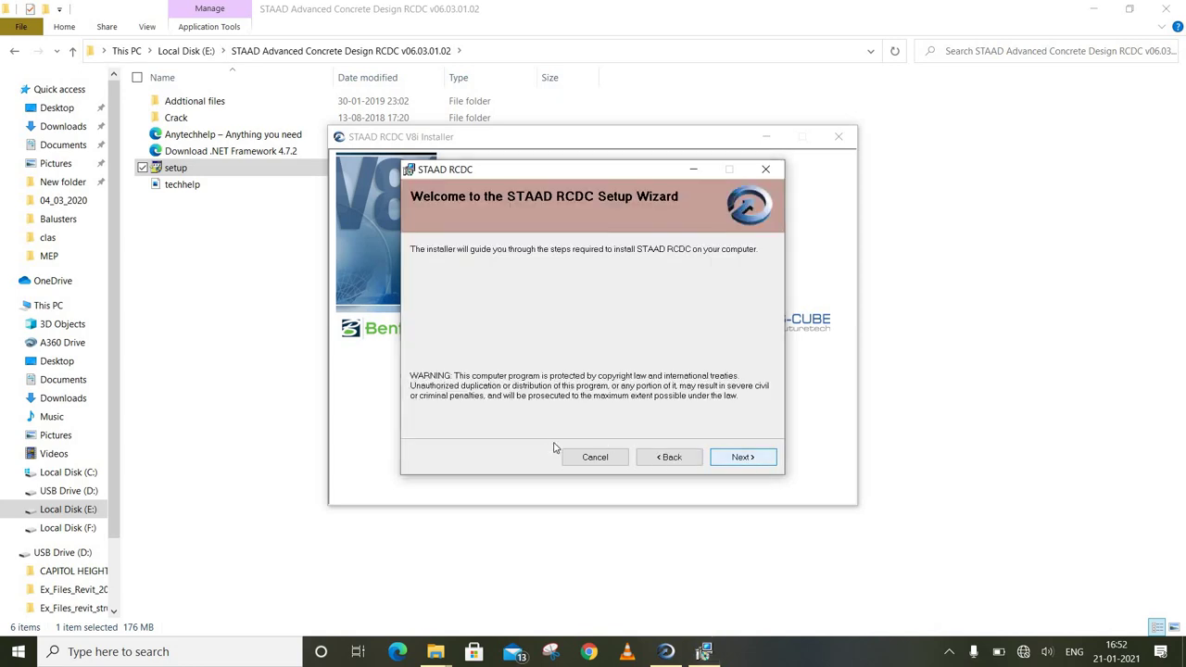
{"action": "left_click", "coordinate": [743, 457]}
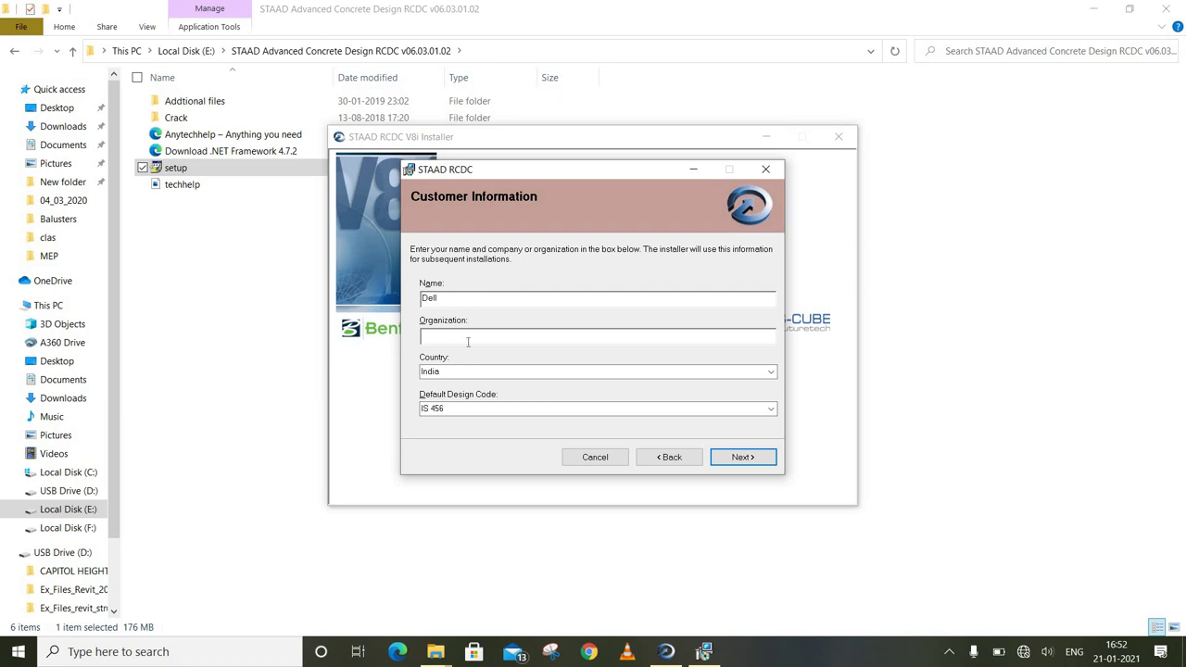
{"action": "left_click", "coordinate": [742, 456]}
{"action": "left_click", "coordinate": [576, 427]}
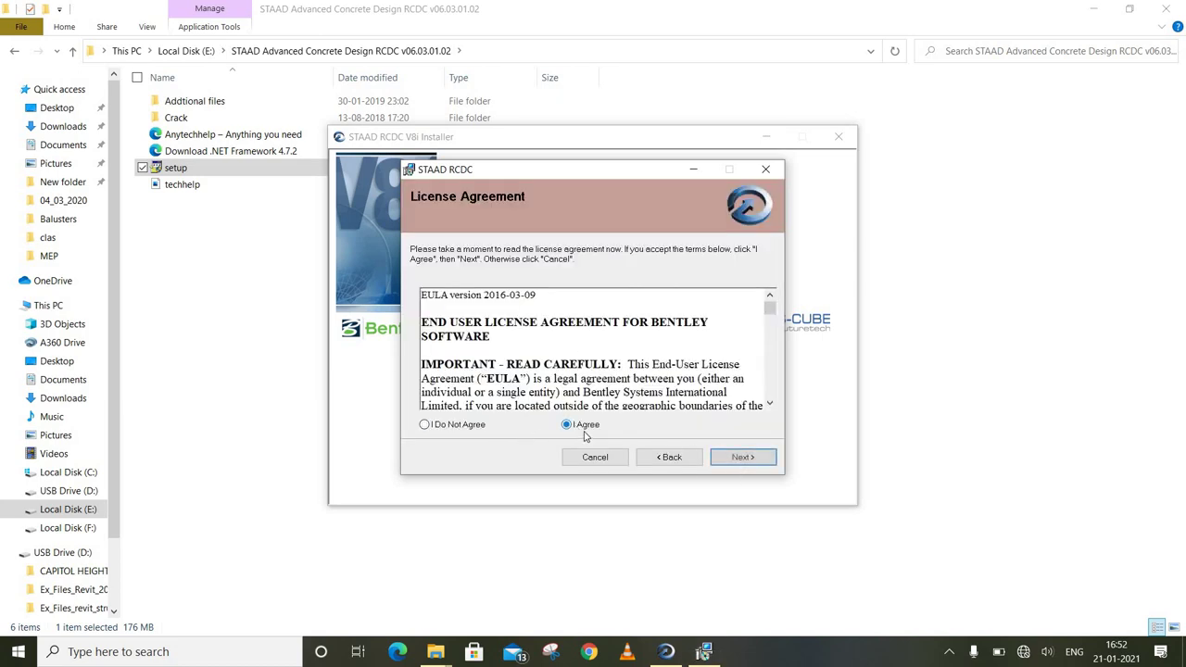
{"action": "left_click", "coordinate": [739, 459]}
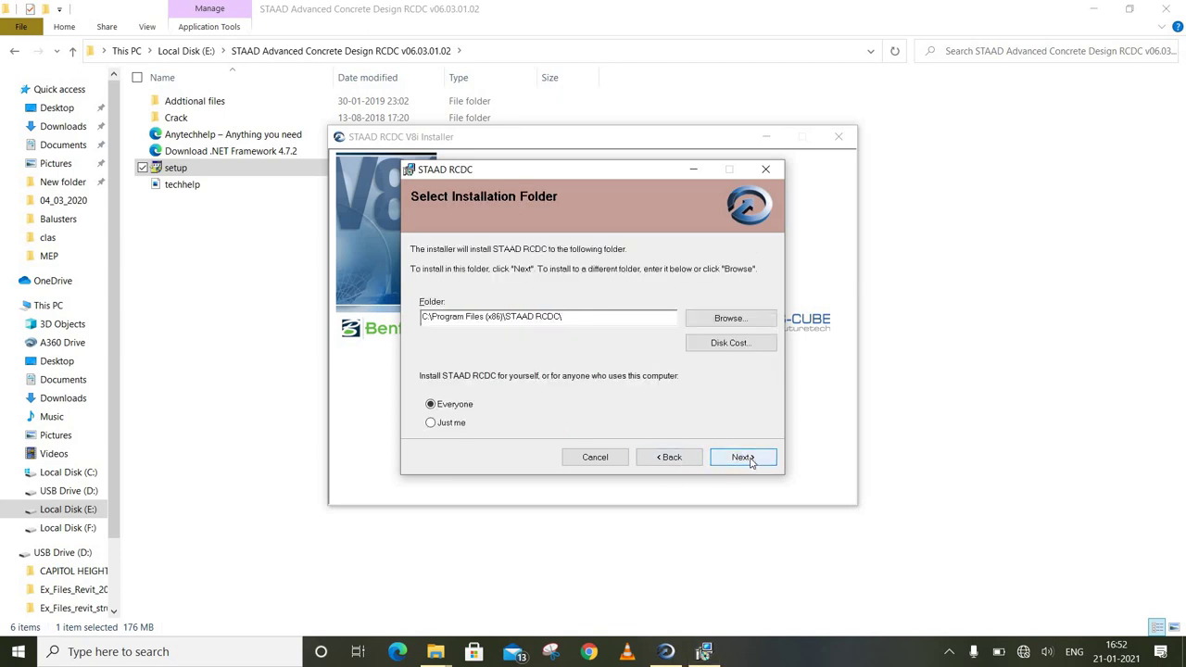
Install STAAD RCDC for everyone in the default Program Files (x86) folder and close the installer.
{"action": "left_click", "coordinate": [745, 459]}
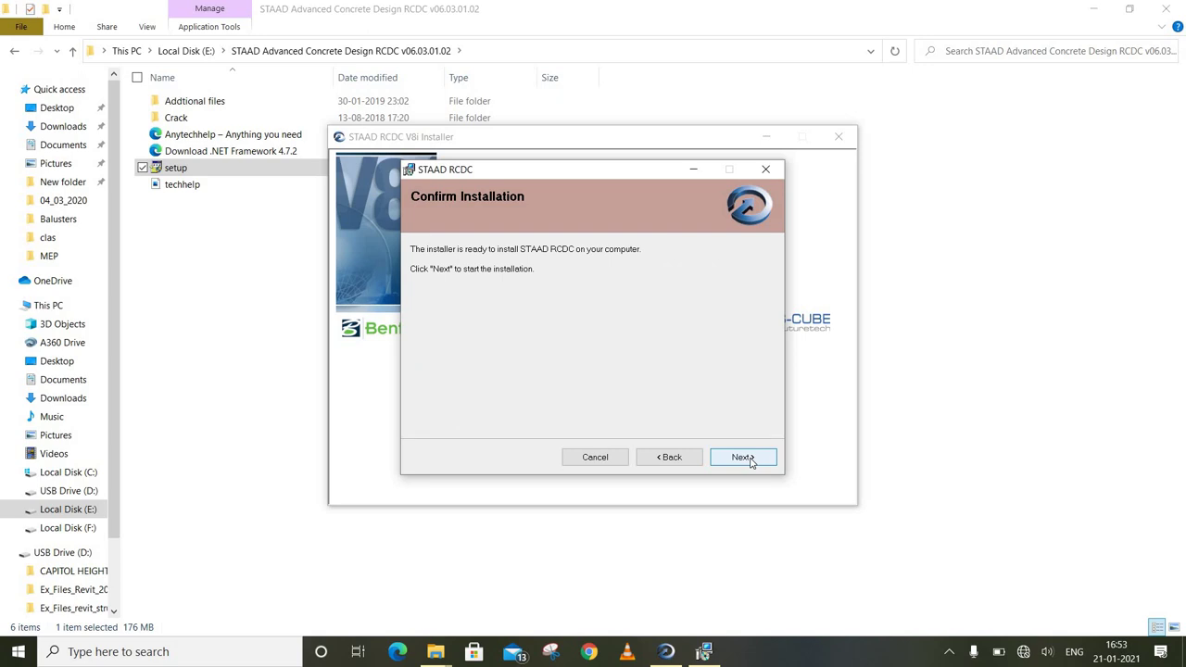
{"action": "left_click", "coordinate": [746, 458]}
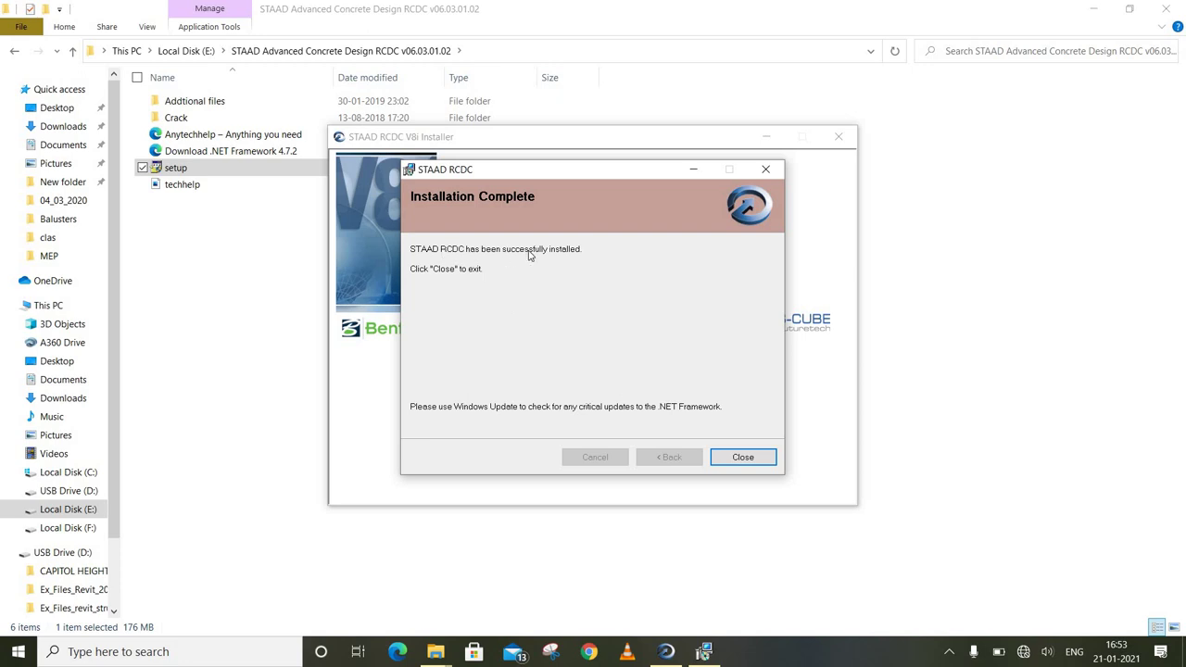
{"action": "left_click", "coordinate": [741, 459]}
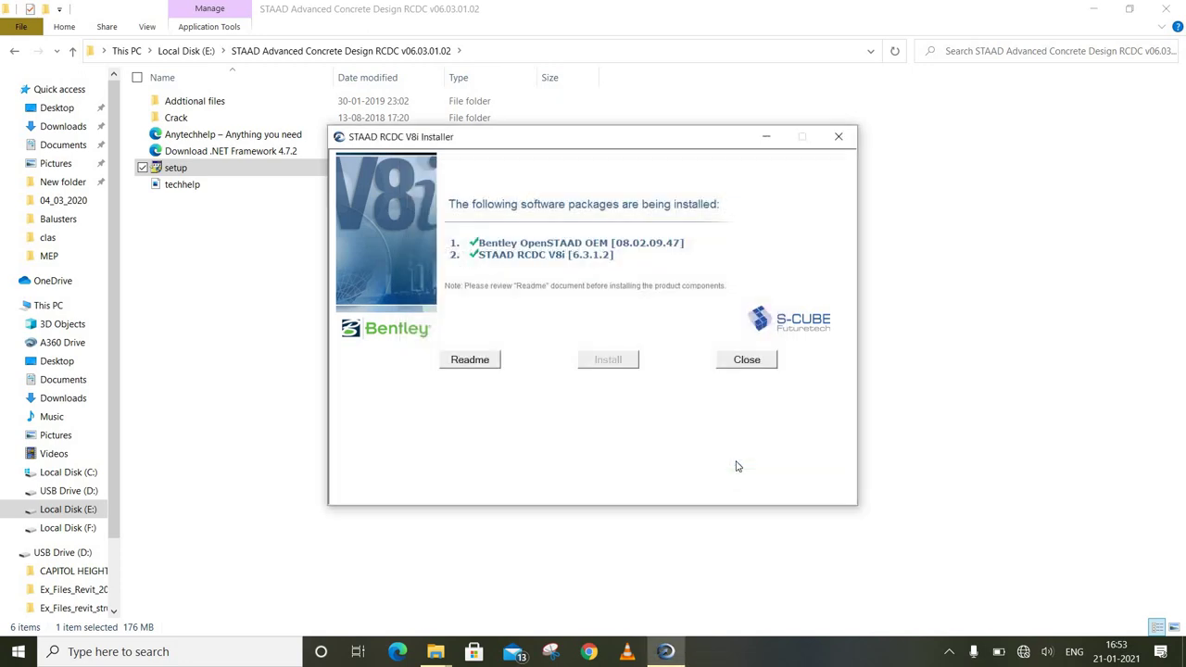
{"action": "left_click", "coordinate": [749, 362]}
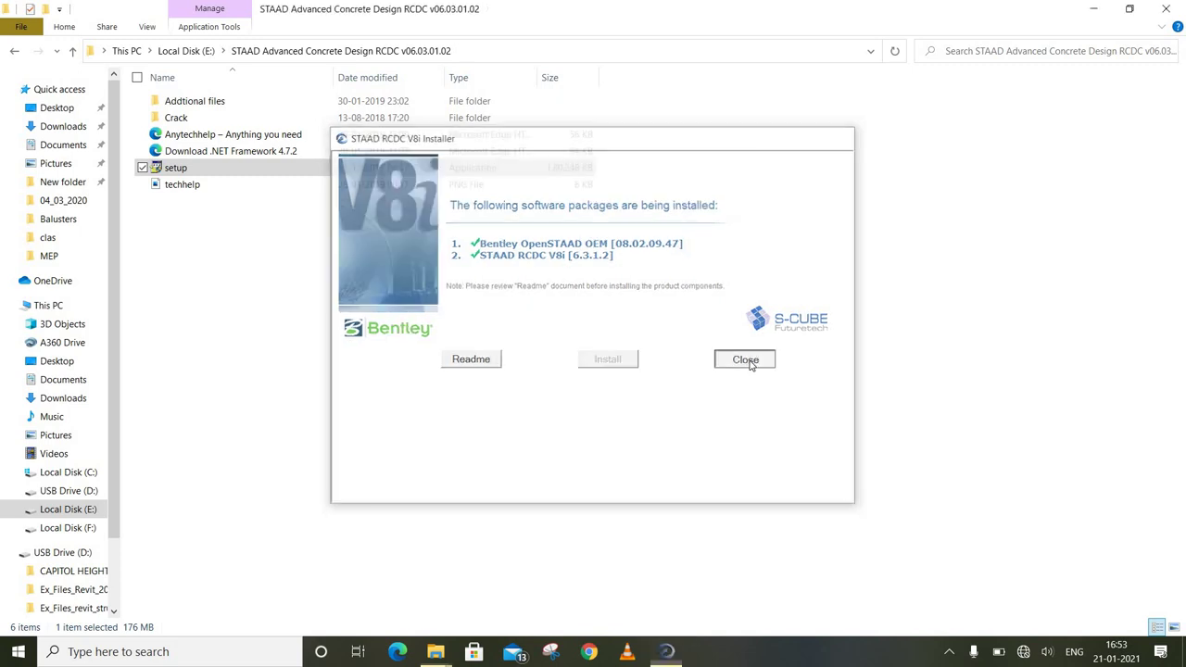
Copy Bentley.liclib.10.dll and Bentley.liclib.10.nogui.dll from the Crack folder.
{"action": "double_click", "coordinate": [274, 120]}
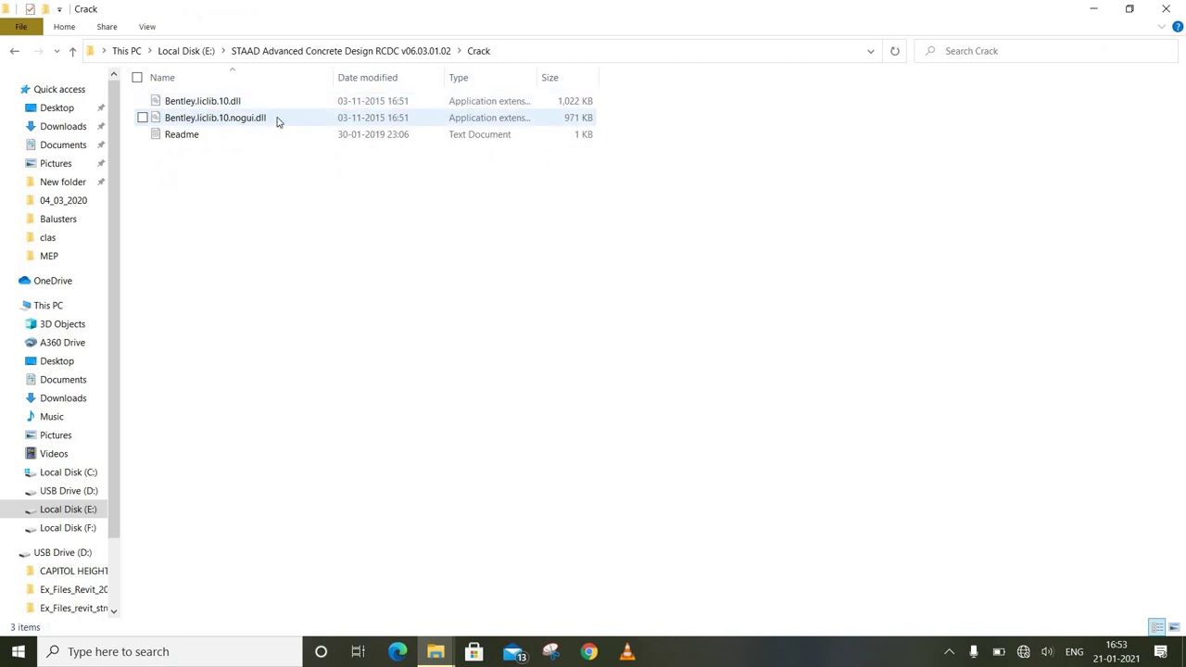
{"action": "left_click_drag", "start_coordinate": [630, 104], "coordinate": [537, 120]}
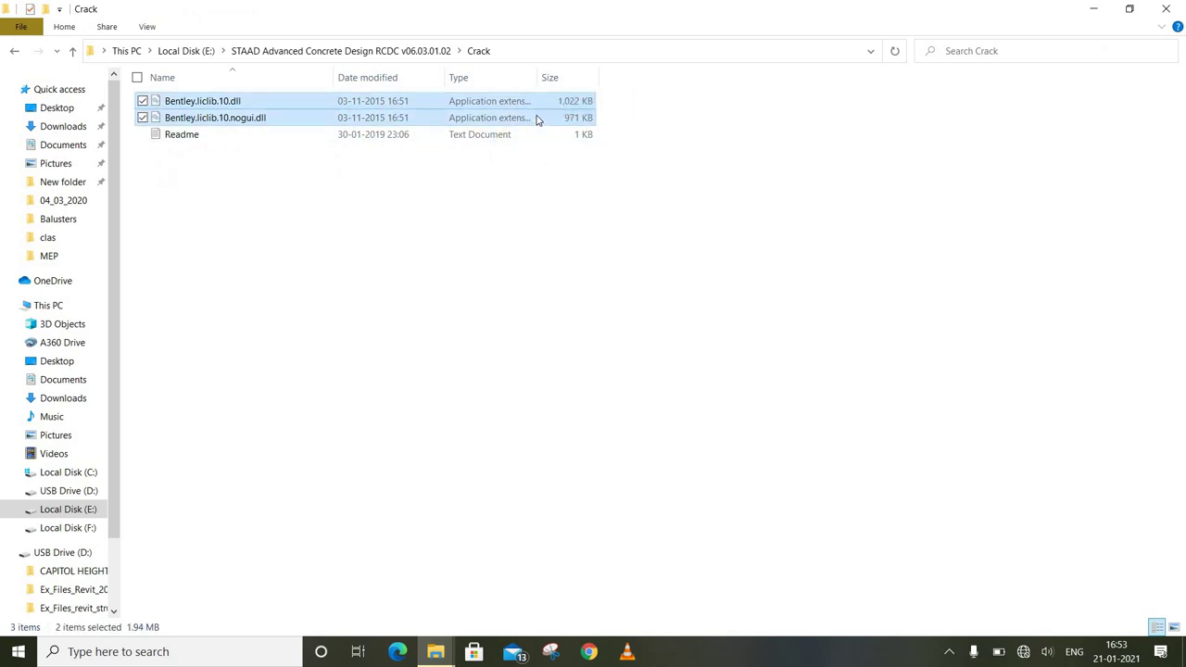
{"action": "right_click", "coordinate": [538, 120]}
{"action": "left_click", "coordinate": [364, 257]}
Read the Readme file's note on the target directory for 64-bit computers, then minimize it.
{"action": "double_click", "coordinate": [193, 137]}
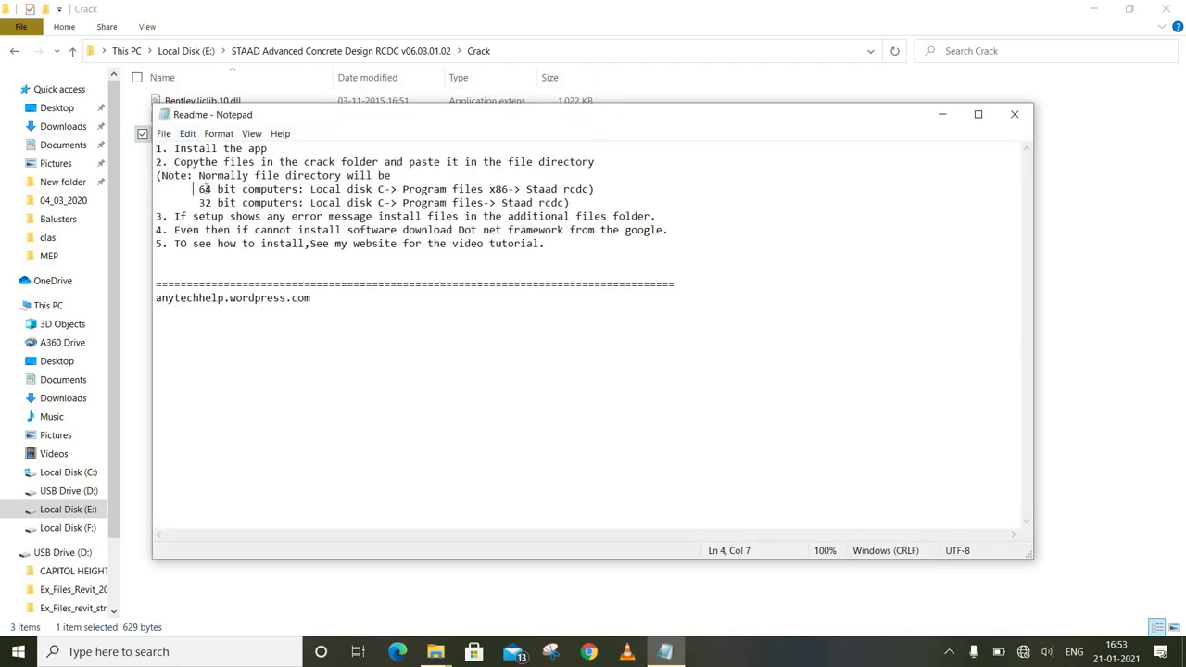
{"action": "left_click_drag", "start_coordinate": [192, 189], "coordinate": [591, 190]}
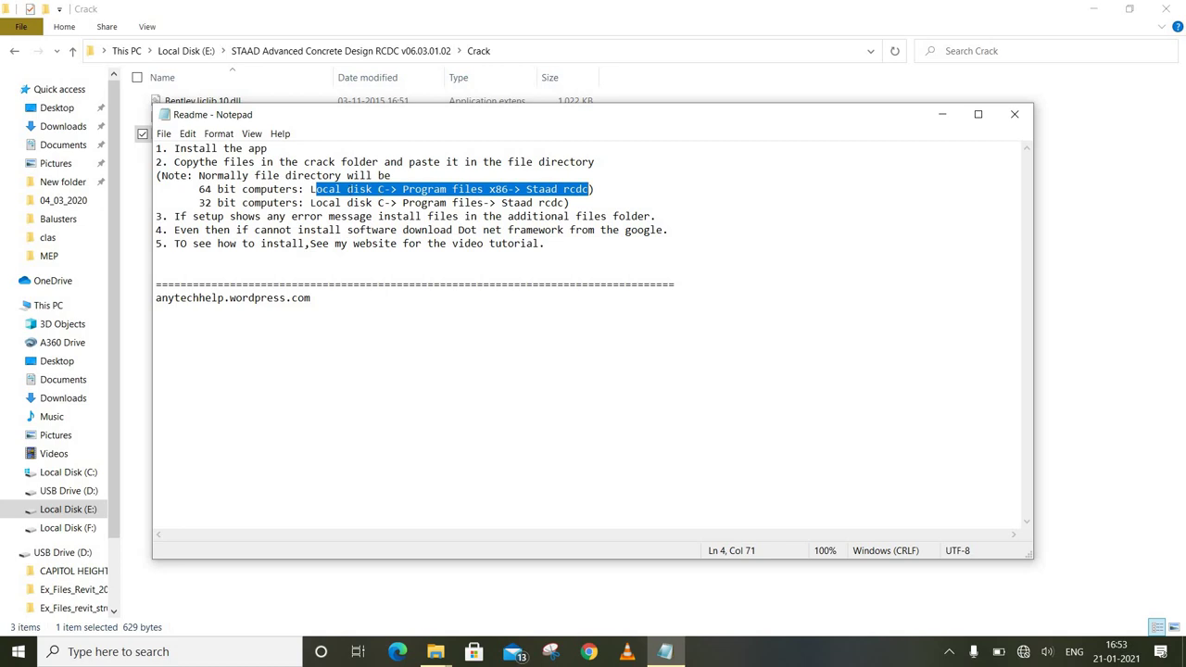
{"action": "left_click", "coordinate": [346, 190]}
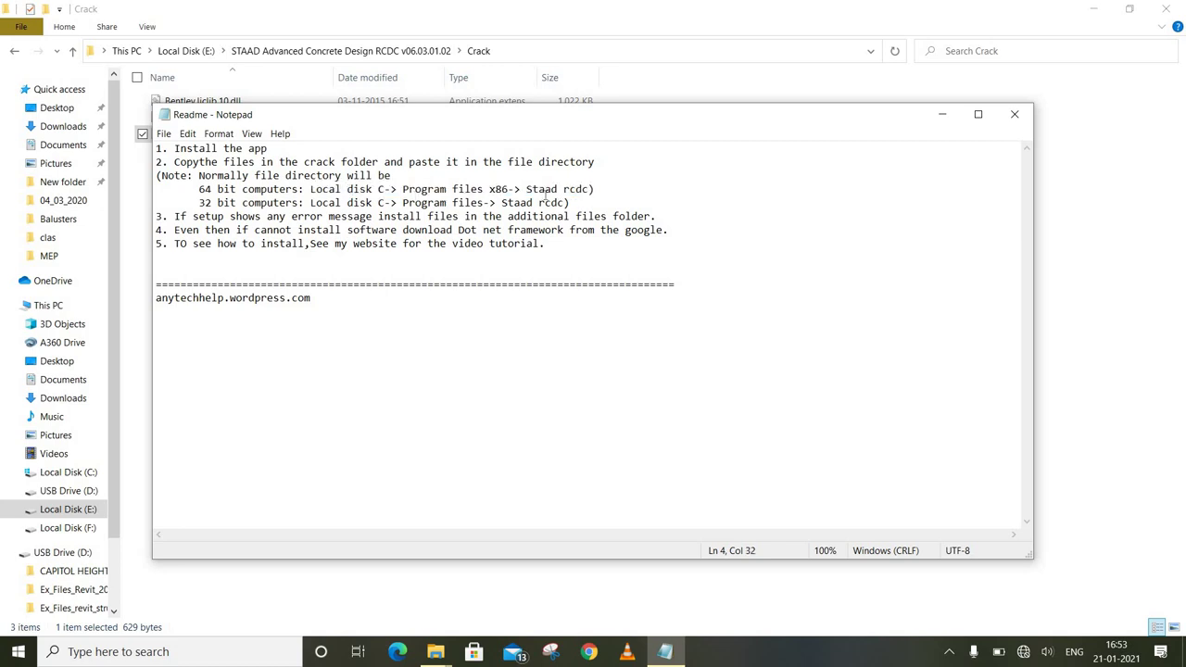
{"action": "left_click", "coordinate": [941, 114]}
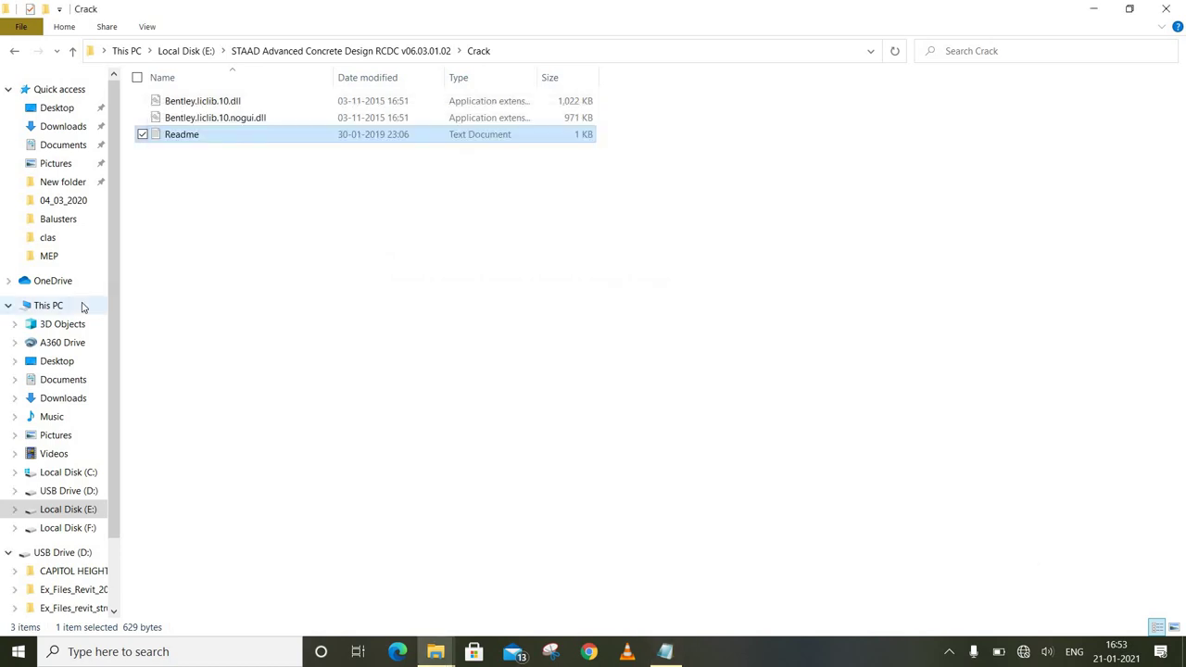
Paste the two copied DLLs into C:\Program Files (x86)\STAAD RCDC, replacing the existing files with administrator permission.
{"action": "left_click", "coordinate": [82, 306]}
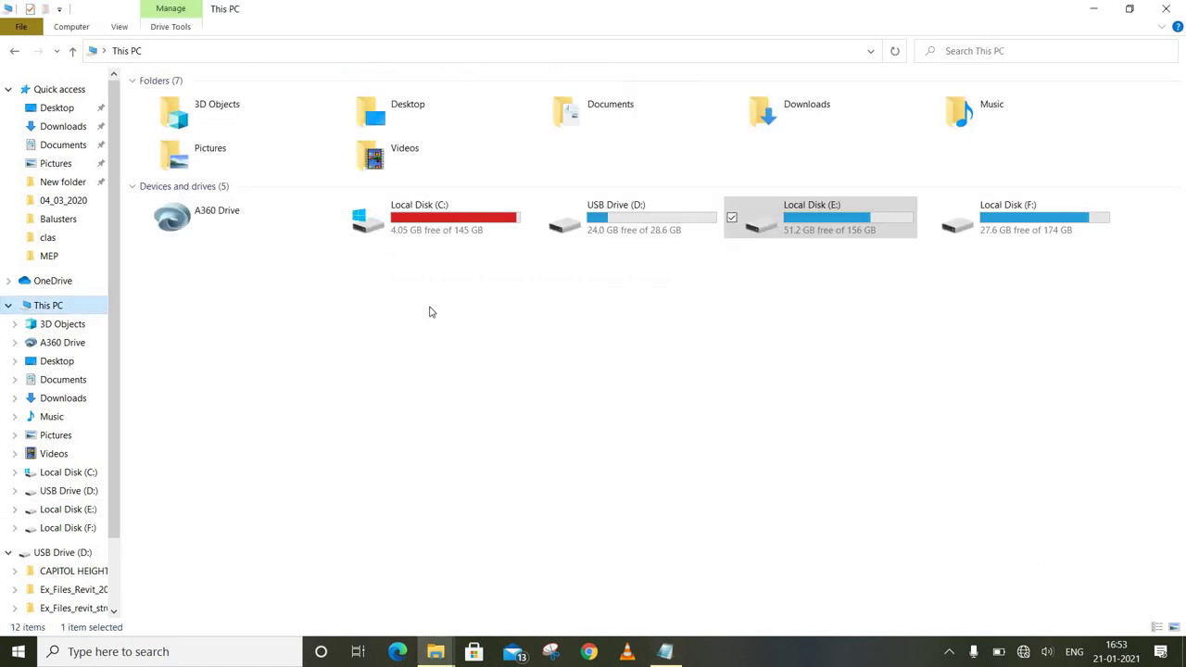
{"action": "double_click", "coordinate": [424, 225]}
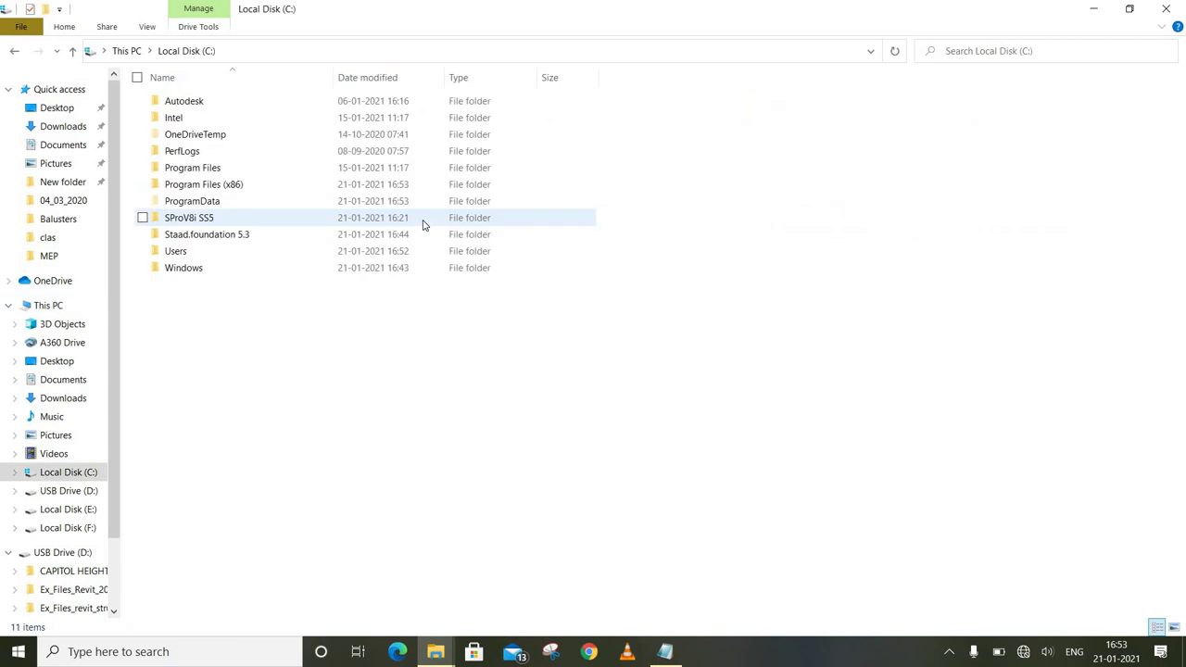
{"action": "double_click", "coordinate": [223, 185]}
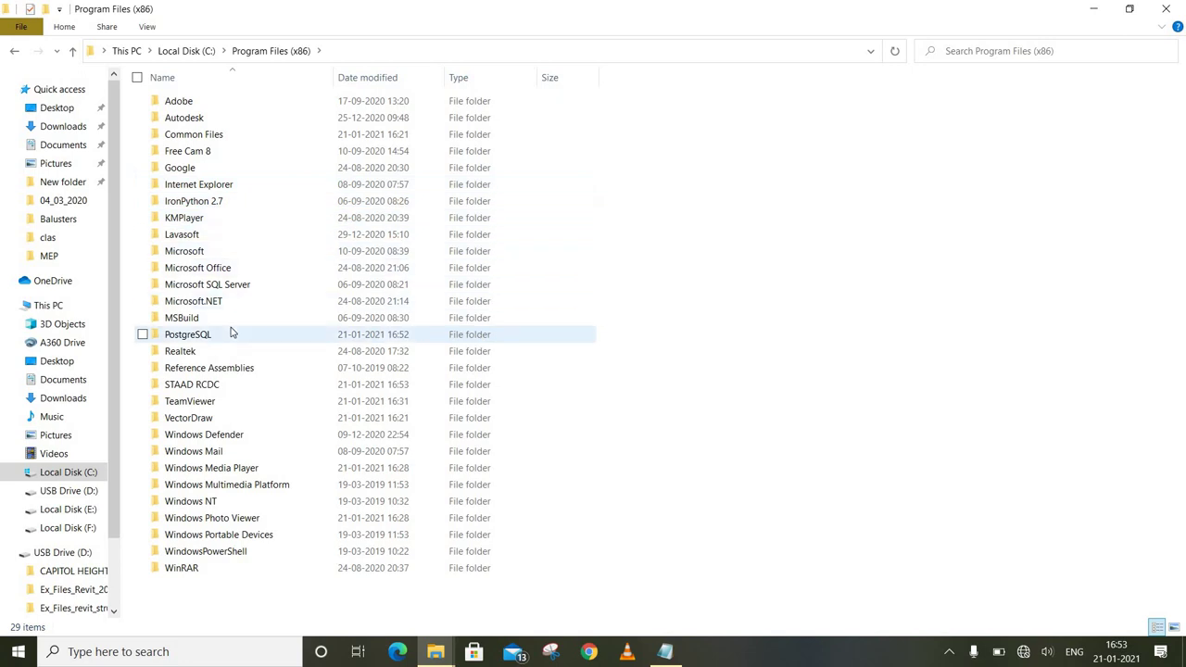
{"action": "double_click", "coordinate": [238, 387]}
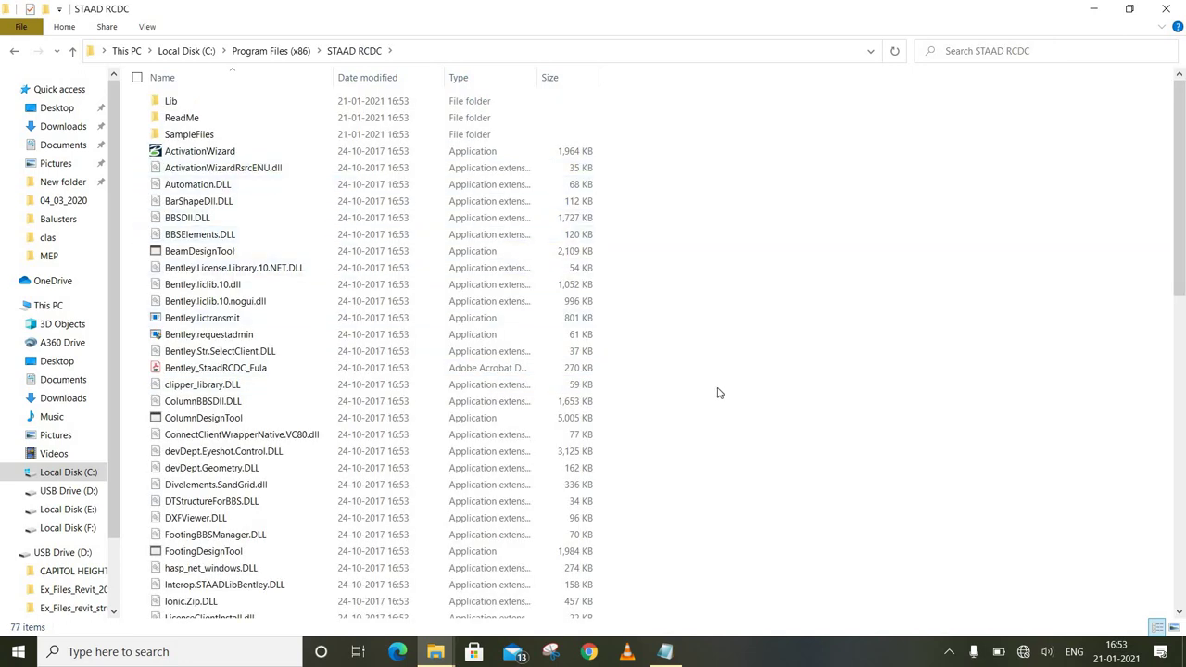
{"action": "right_click", "coordinate": [707, 404]}
{"action": "left_click", "coordinate": [615, 508]}
{"action": "left_click", "coordinate": [563, 316]}
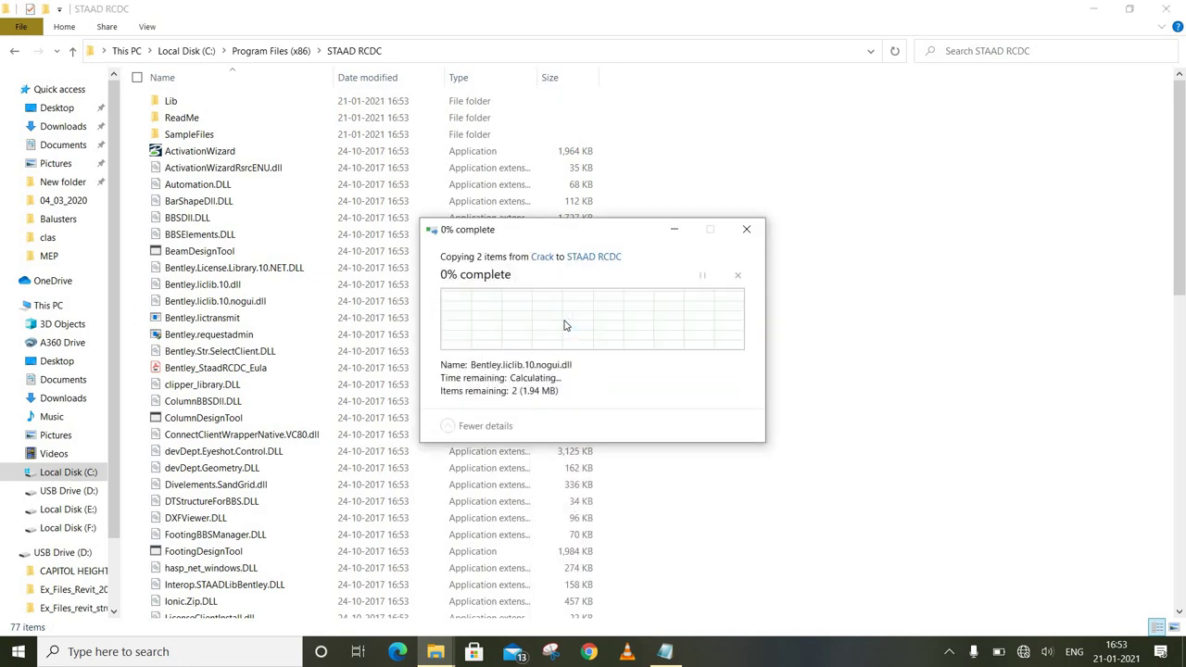
{"action": "left_click", "coordinate": [546, 352]}
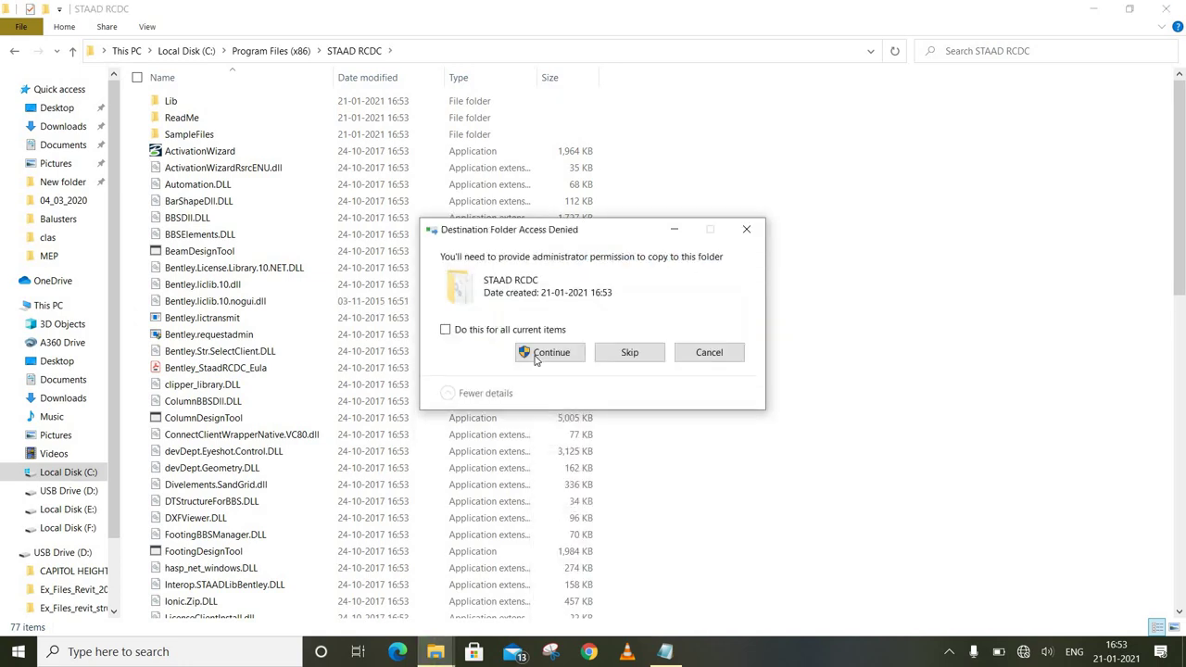
{"action": "left_click", "coordinate": [547, 353]}
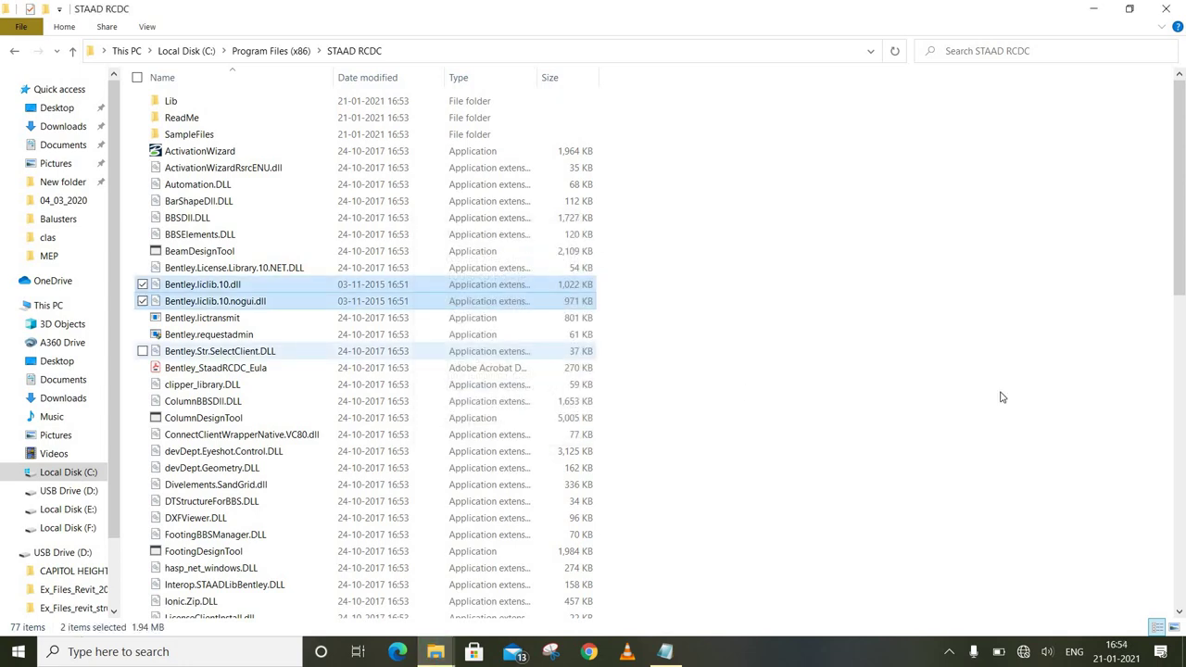
{"action": "left_click", "coordinate": [780, 434]}
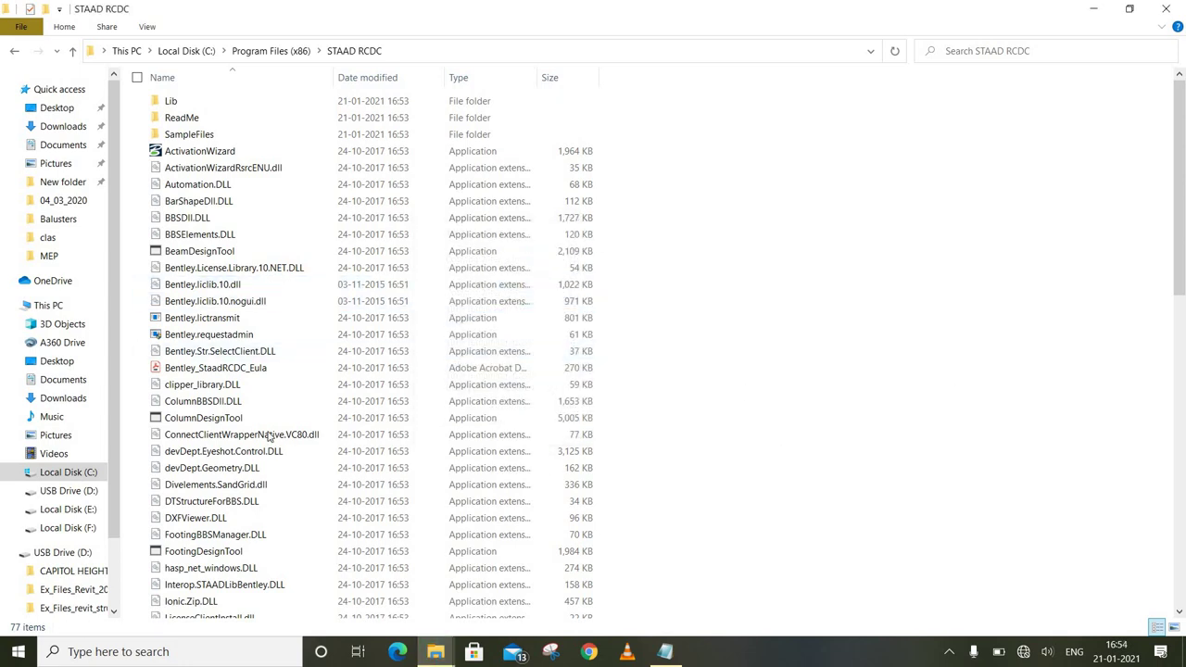
Find the CRACK archive on Local Disk (E:) and extract it with 7-Zip into its own CRACK folder.
{"action": "left_click", "coordinate": [51, 305]}
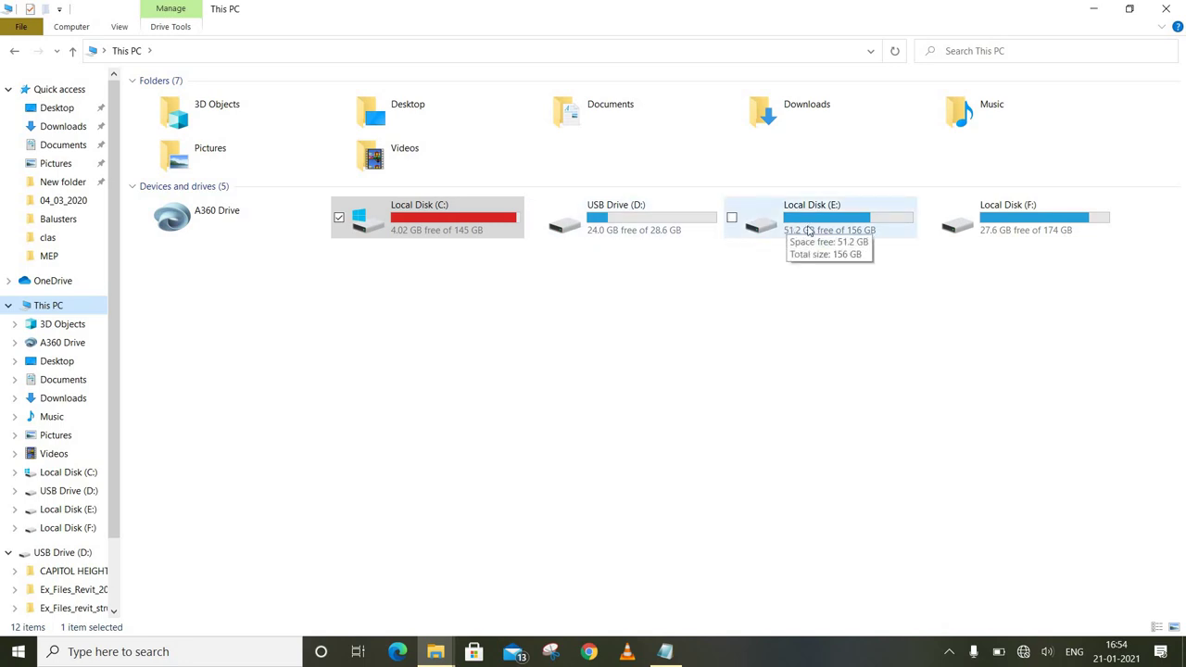
{"action": "double_click", "coordinate": [985, 232]}
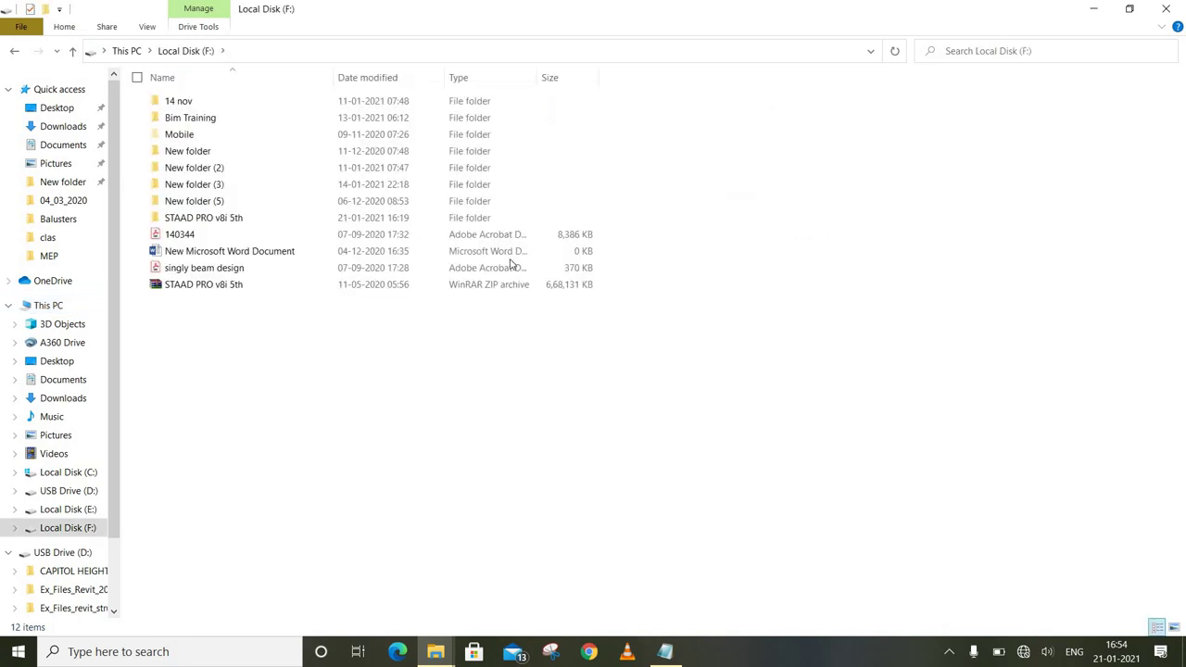
{"action": "left_click", "coordinate": [135, 52]}
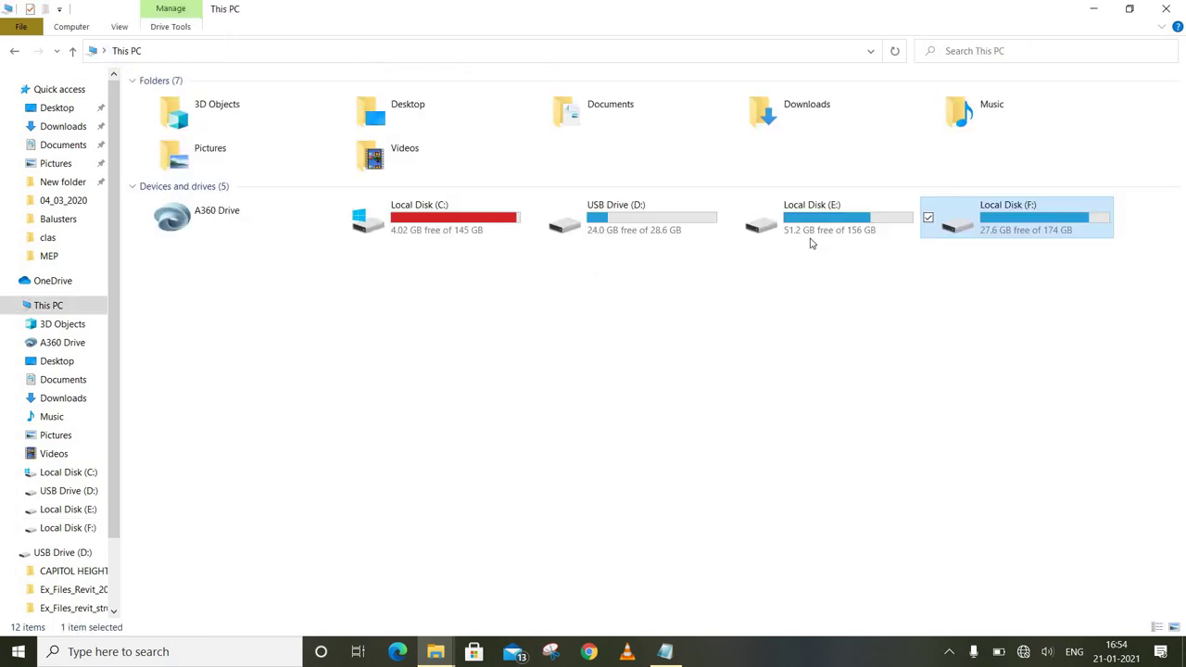
{"action": "double_click", "coordinate": [805, 238]}
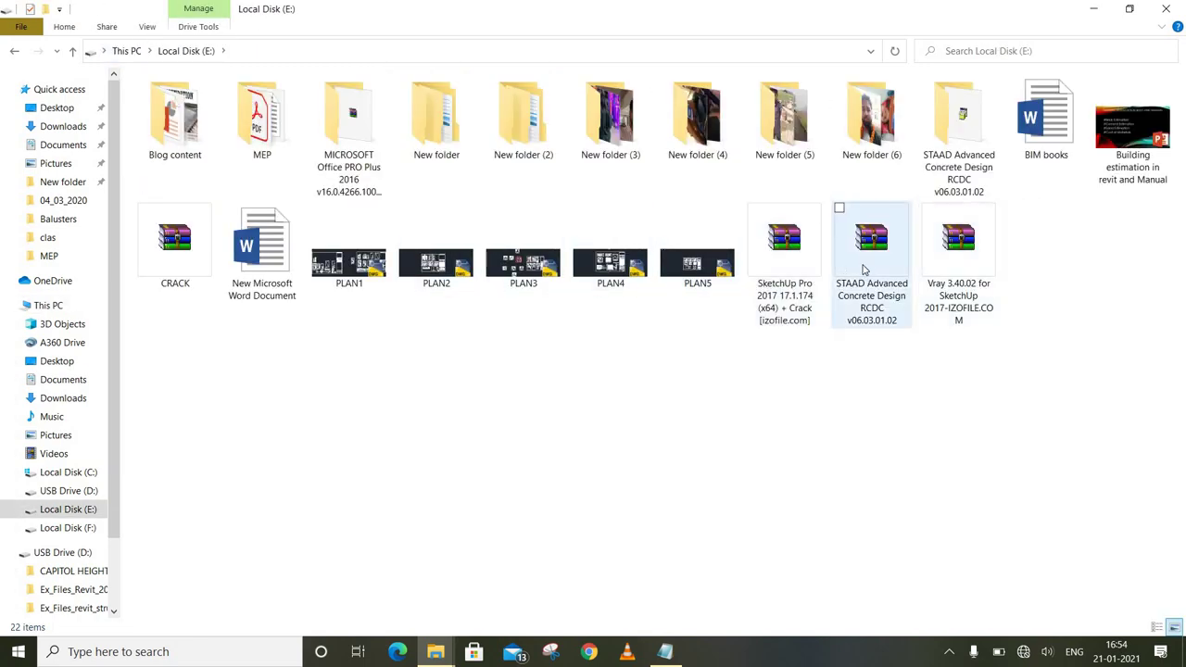
{"action": "double_click", "coordinate": [959, 118]}
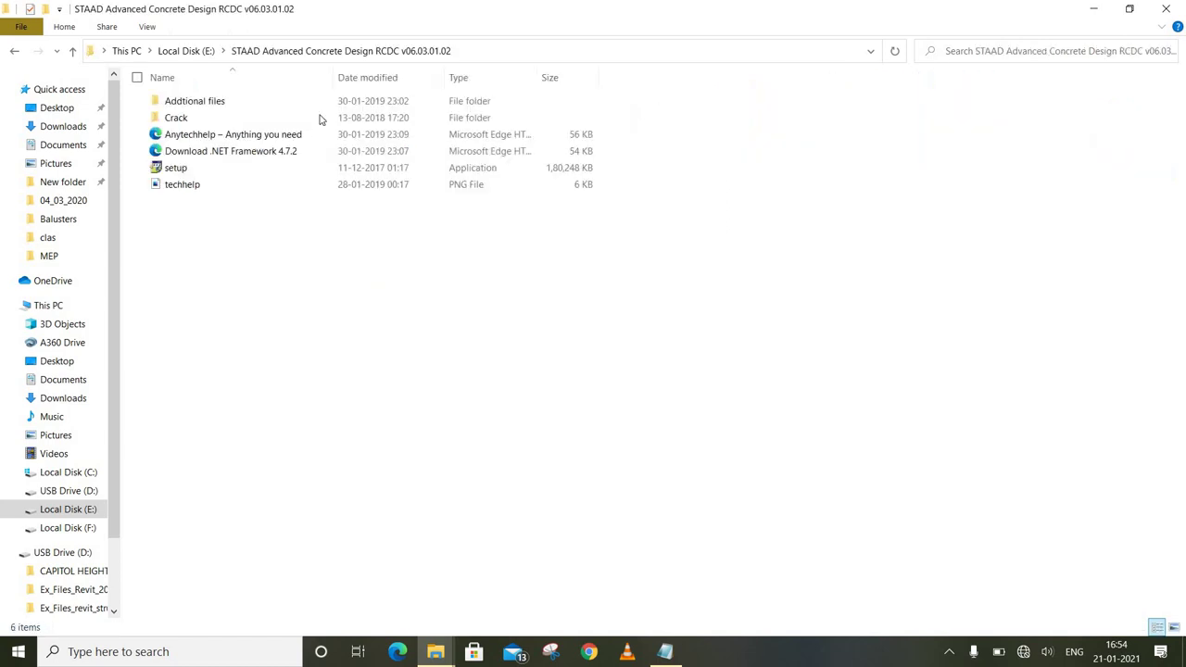
{"action": "left_click", "coordinate": [181, 53]}
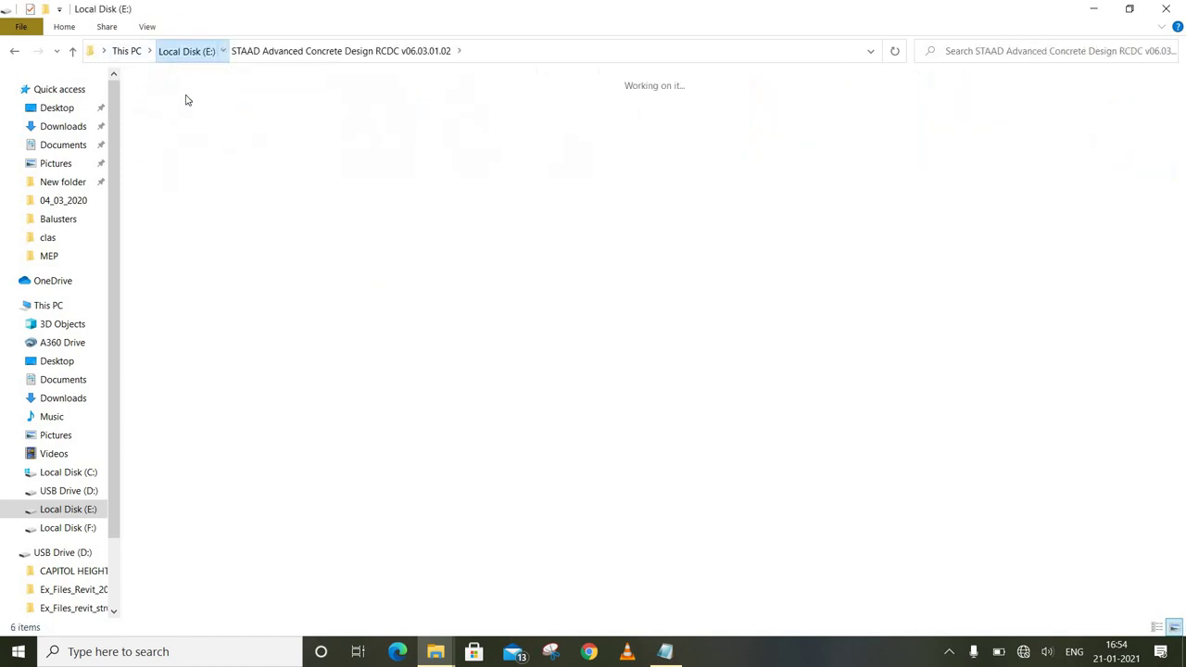
{"action": "left_click", "coordinate": [176, 239]}
{"action": "right_click", "coordinate": [176, 239]}
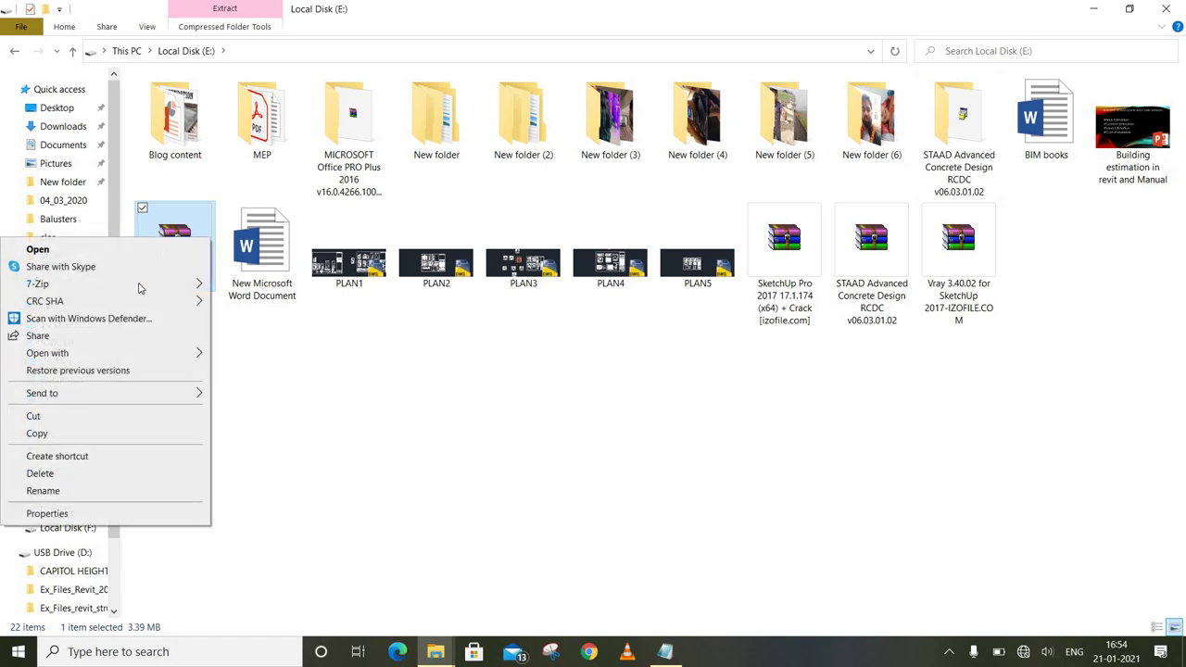
{"action": "mouse_move", "coordinate": [139, 294]}
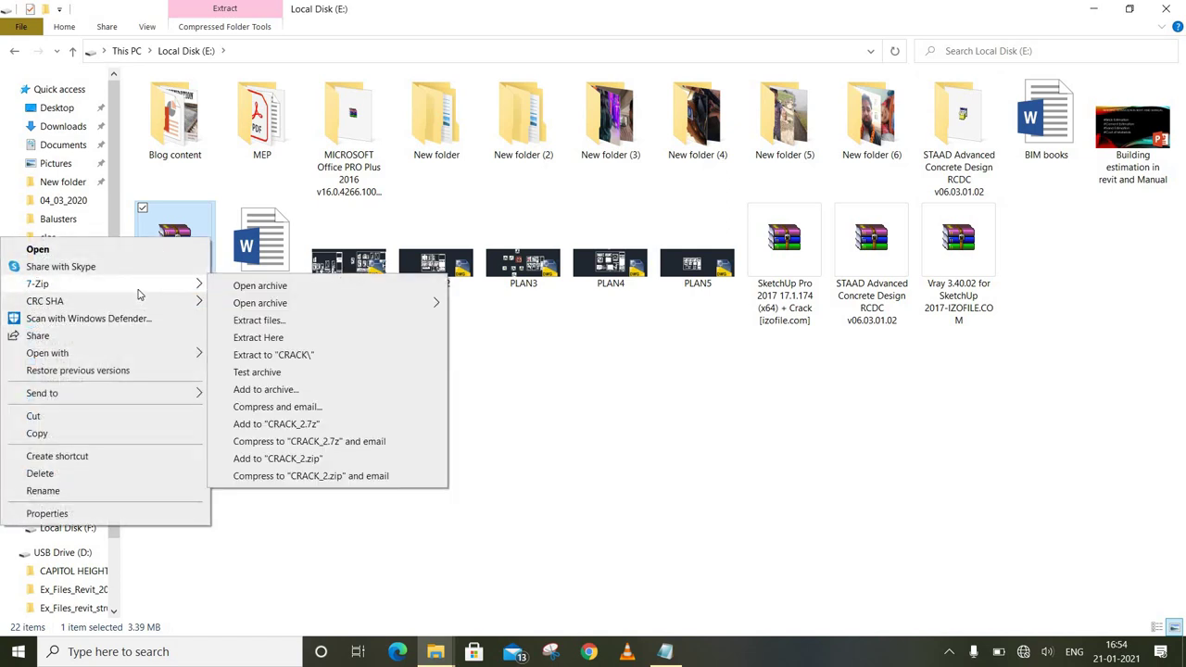
{"action": "left_click", "coordinate": [296, 357]}
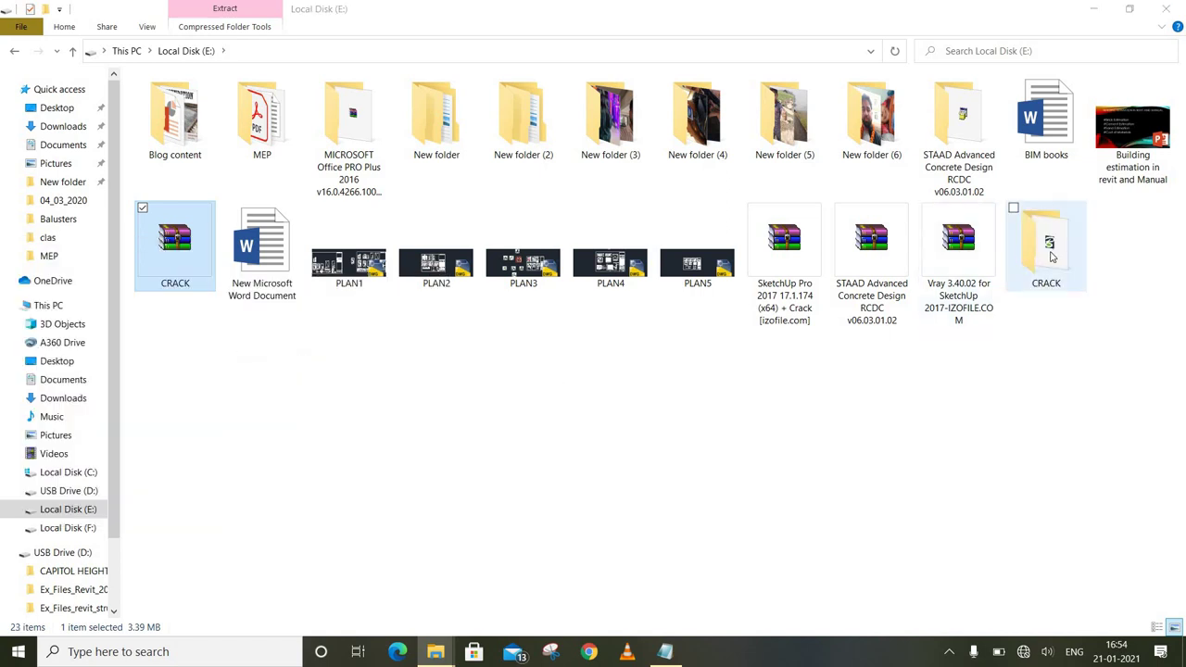
Open the extracted CRACK folder on Local Disk (E:) and run the Bentley application as administrator.
{"action": "double_click", "coordinate": [1049, 243]}
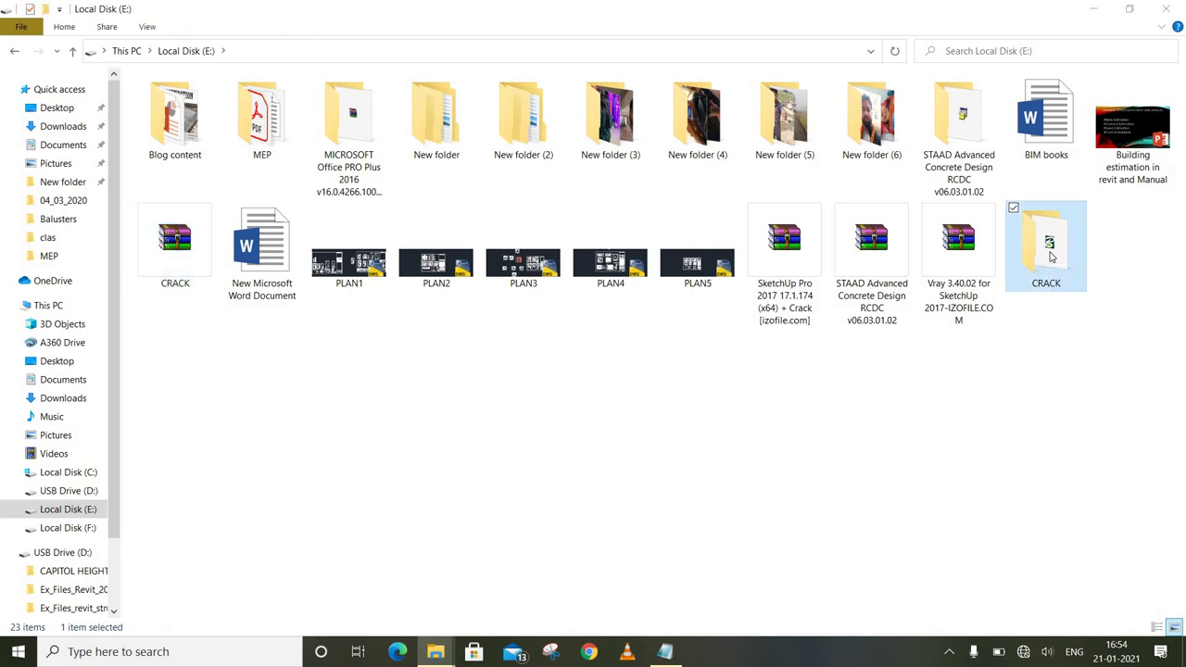
{"action": "left_click", "coordinate": [231, 107]}
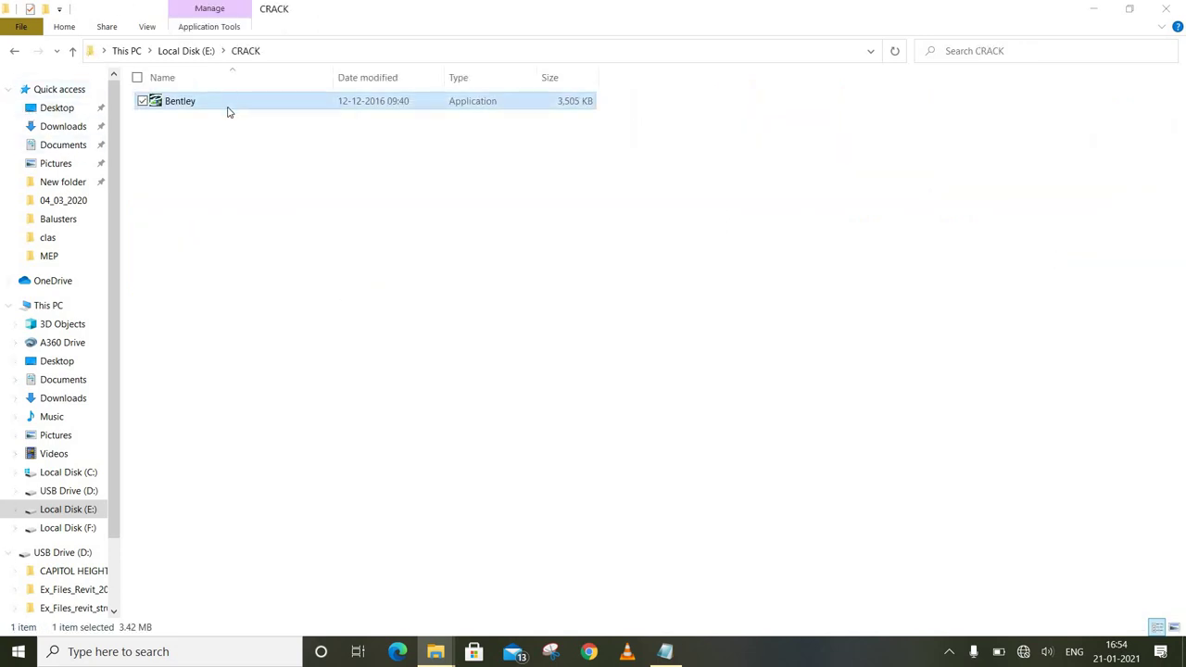
{"action": "right_click", "coordinate": [229, 110]}
{"action": "left_click", "coordinate": [195, 151]}
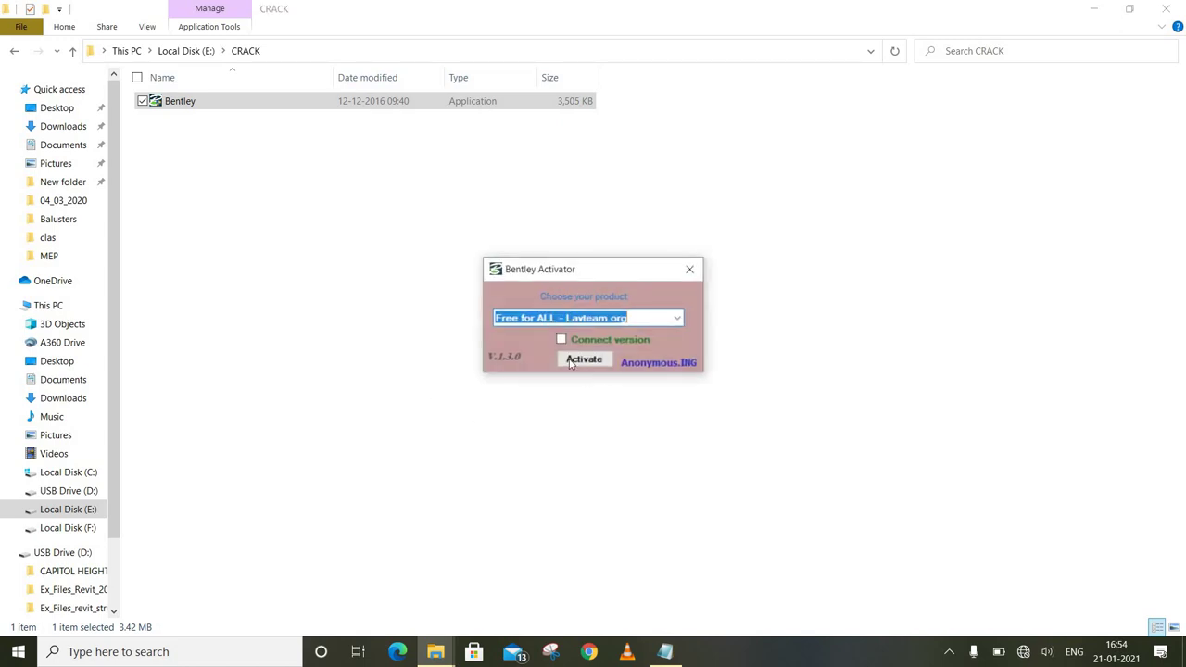
Enable Connect version in Bentley Activator, choose Staad.Pro V8i as the product, and start the activation.
{"action": "left_click", "coordinate": [561, 342]}
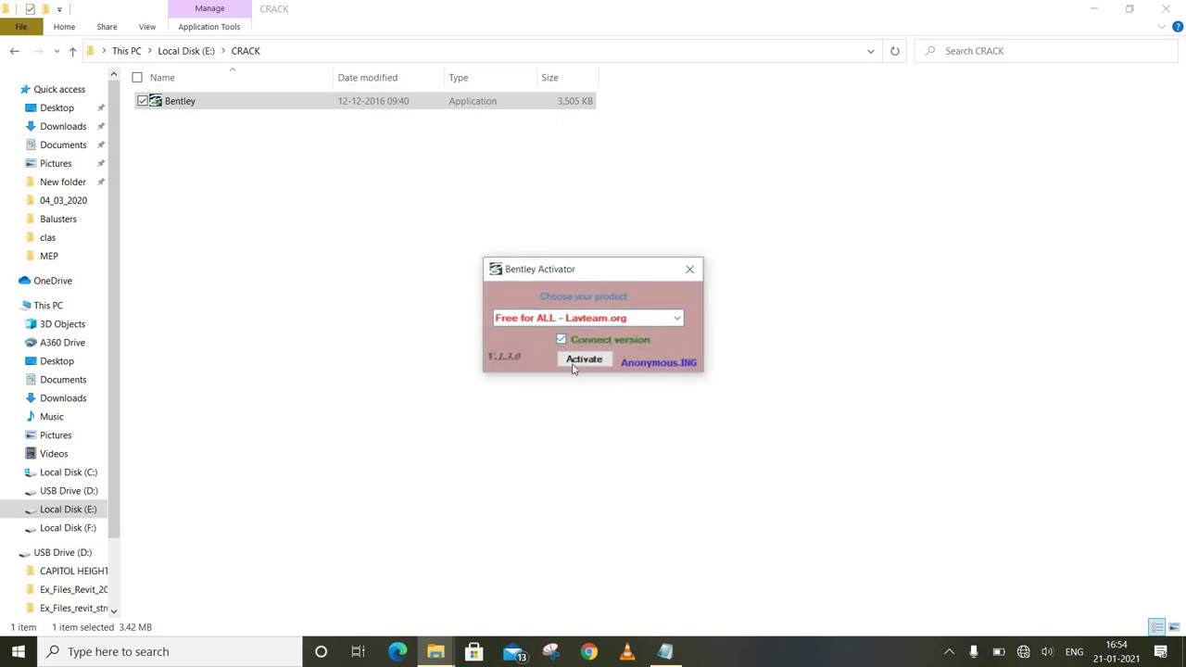
{"action": "left_click", "coordinate": [677, 319]}
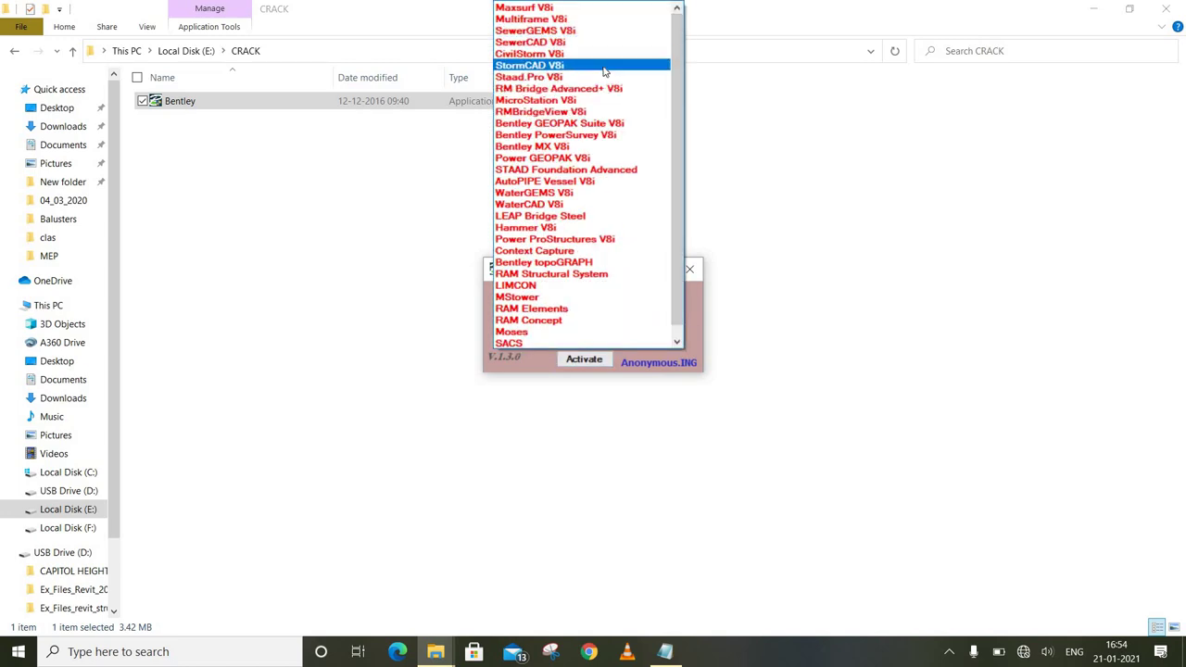
{"action": "left_click", "coordinate": [603, 77]}
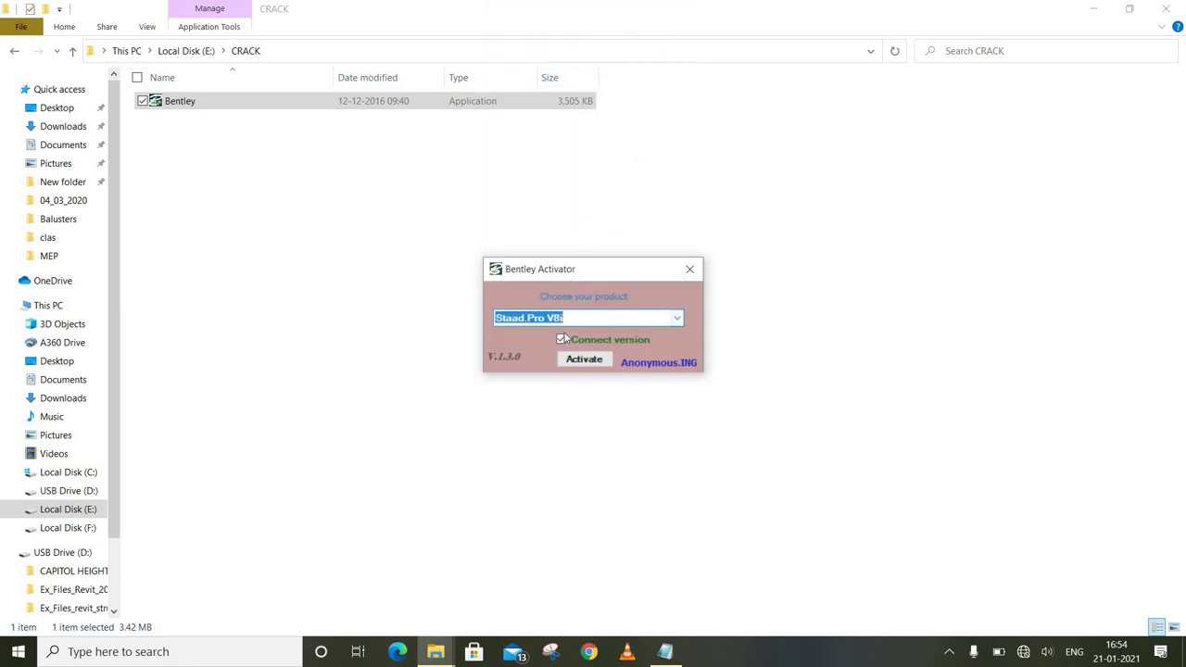
{"action": "left_click", "coordinate": [583, 360]}
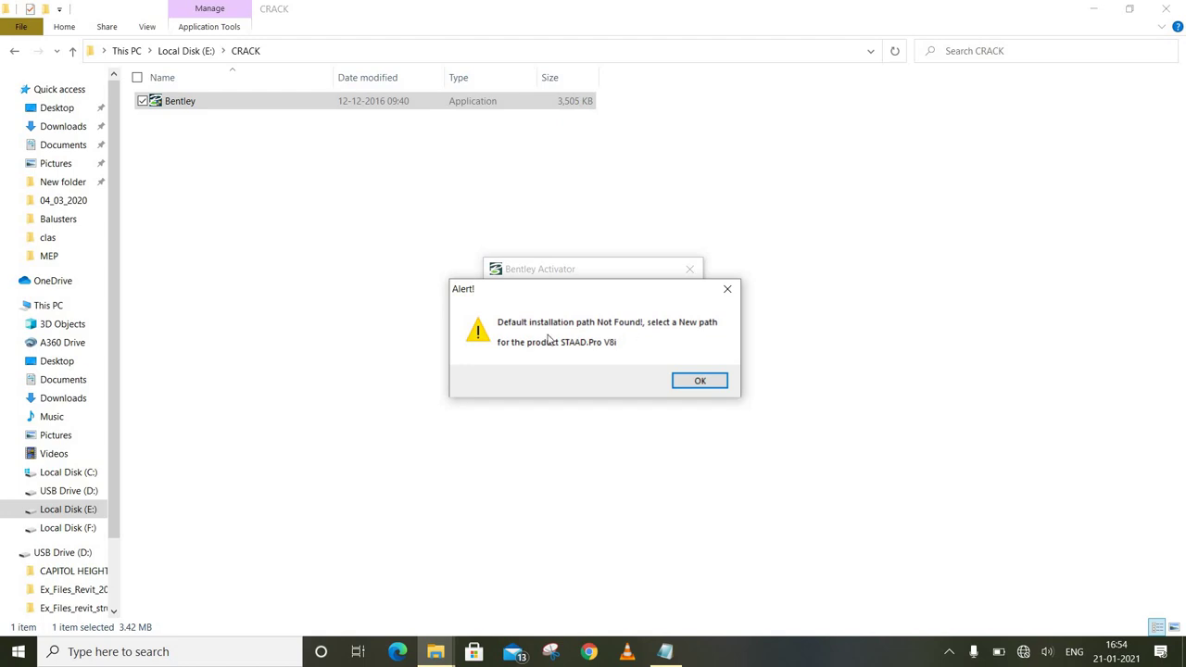
Set the STAAD.Pro V8i installation path to the STAAD RCDC folder in C:\Program Files (x86).
{"action": "left_click", "coordinate": [693, 380]}
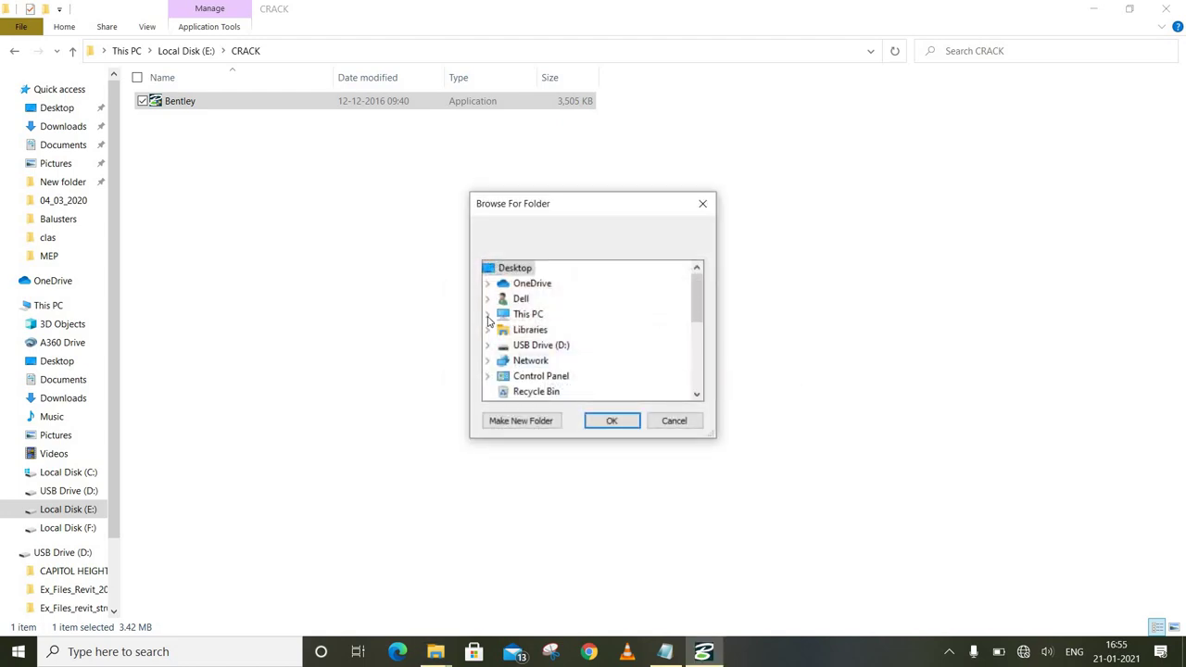
{"action": "left_click", "coordinate": [488, 315]}
{"action": "scroll", "coordinate": [509, 363], "scroll_direction": "down", "scroll_amount": 2}
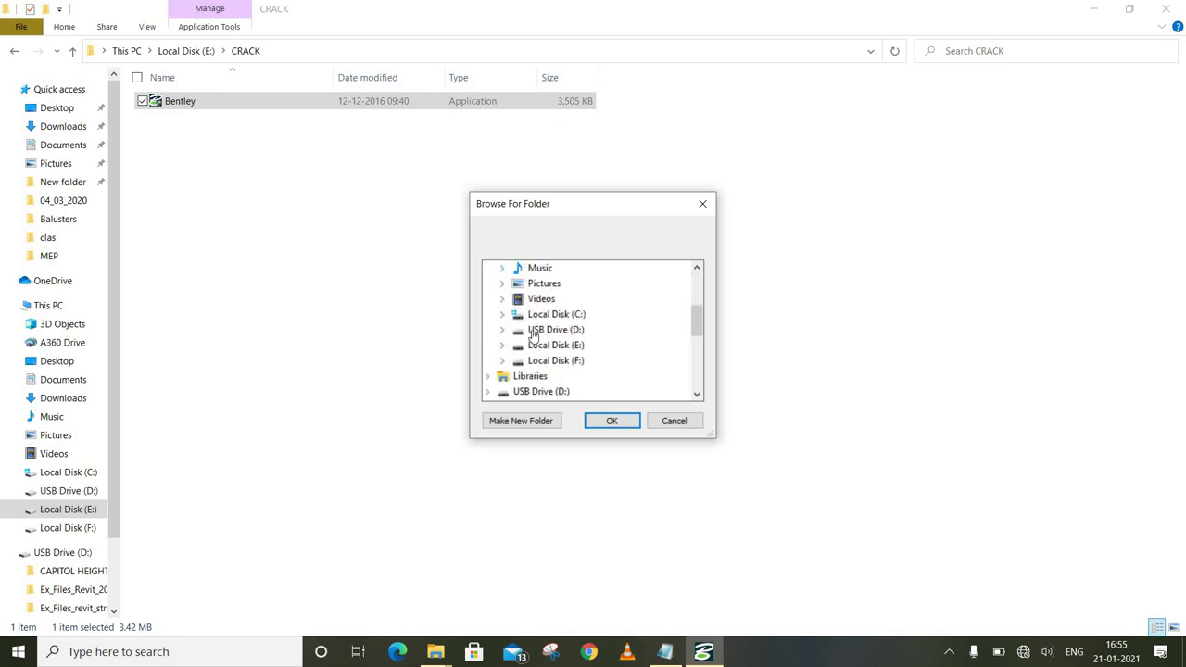
{"action": "left_click", "coordinate": [501, 315]}
{"action": "scroll", "coordinate": [518, 347], "scroll_direction": "down", "scroll_amount": 2}
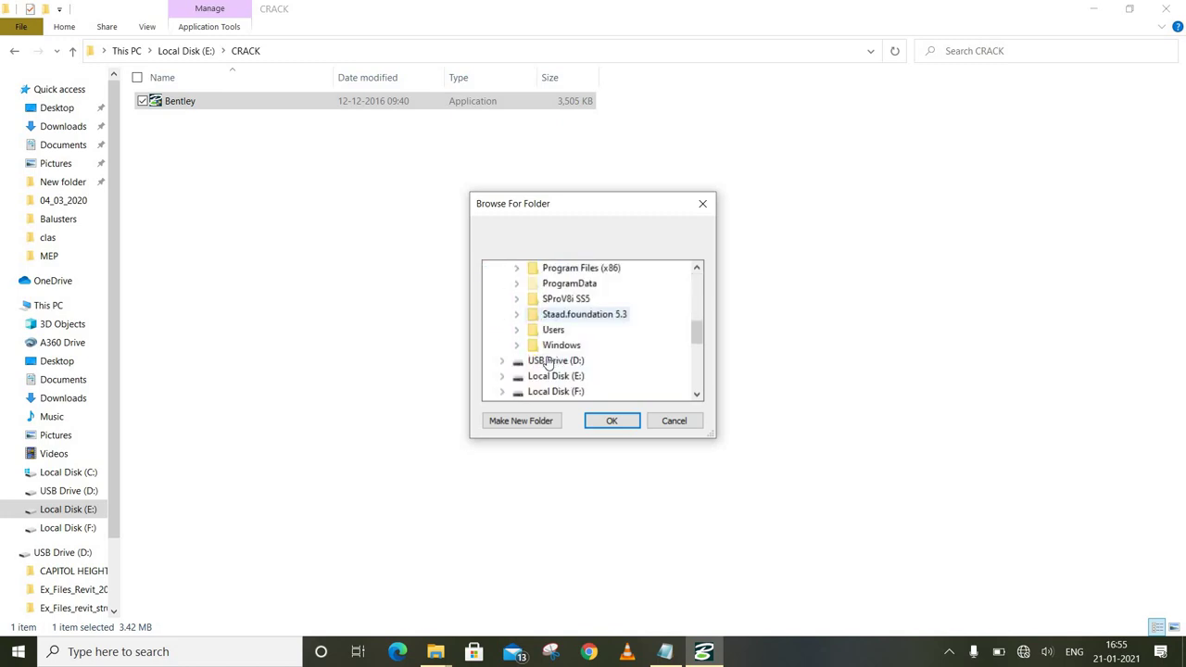
{"action": "left_click", "coordinate": [517, 270]}
{"action": "scroll", "coordinate": [547, 371], "scroll_direction": "down", "scroll_amount": 3}
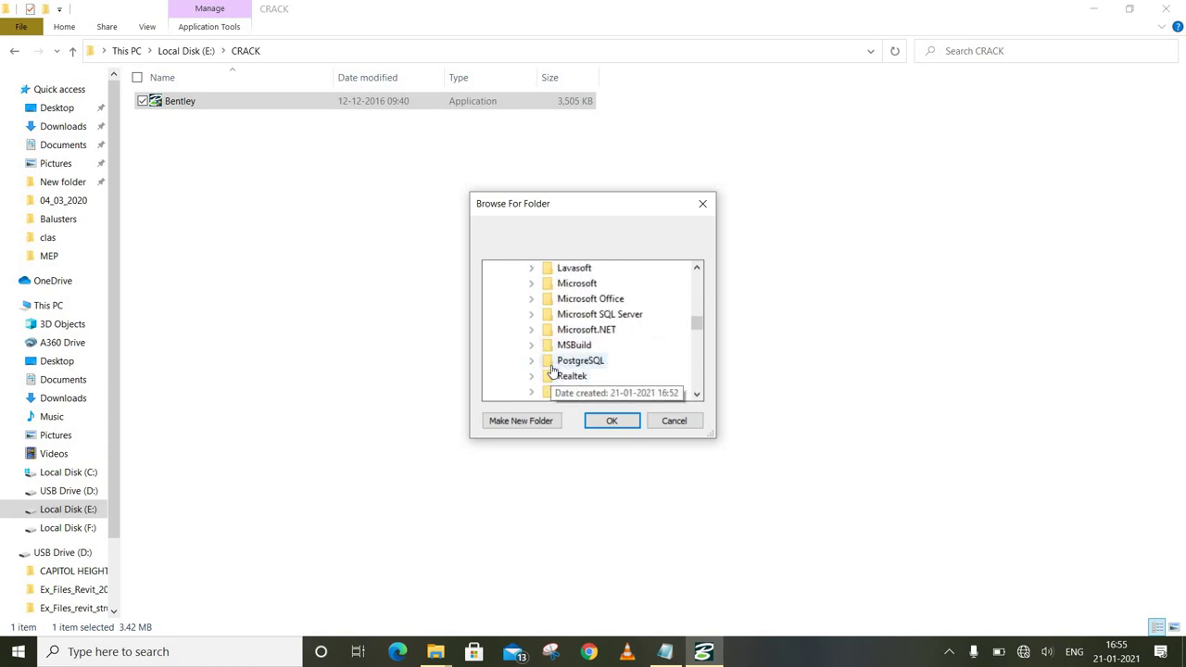
{"action": "scroll", "coordinate": [550, 363], "scroll_direction": "up", "scroll_amount": 3}
{"action": "scroll", "coordinate": [552, 370], "scroll_direction": "down", "scroll_amount": 4}
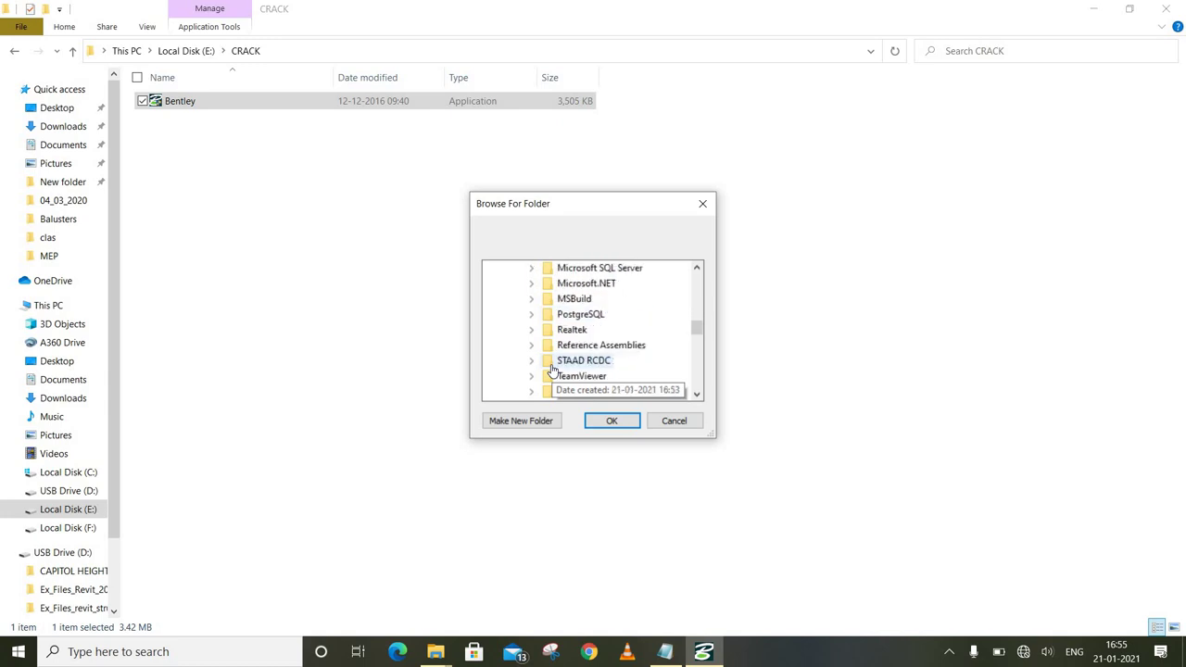
{"action": "left_click", "coordinate": [534, 362]}
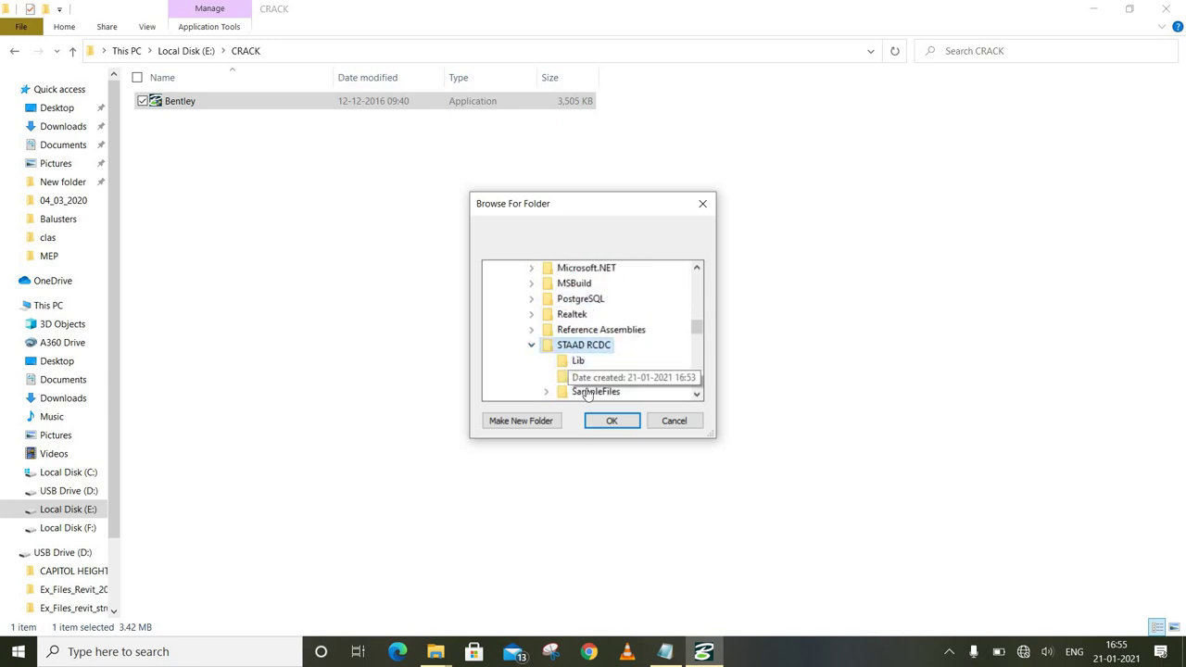
{"action": "left_click", "coordinate": [598, 422]}
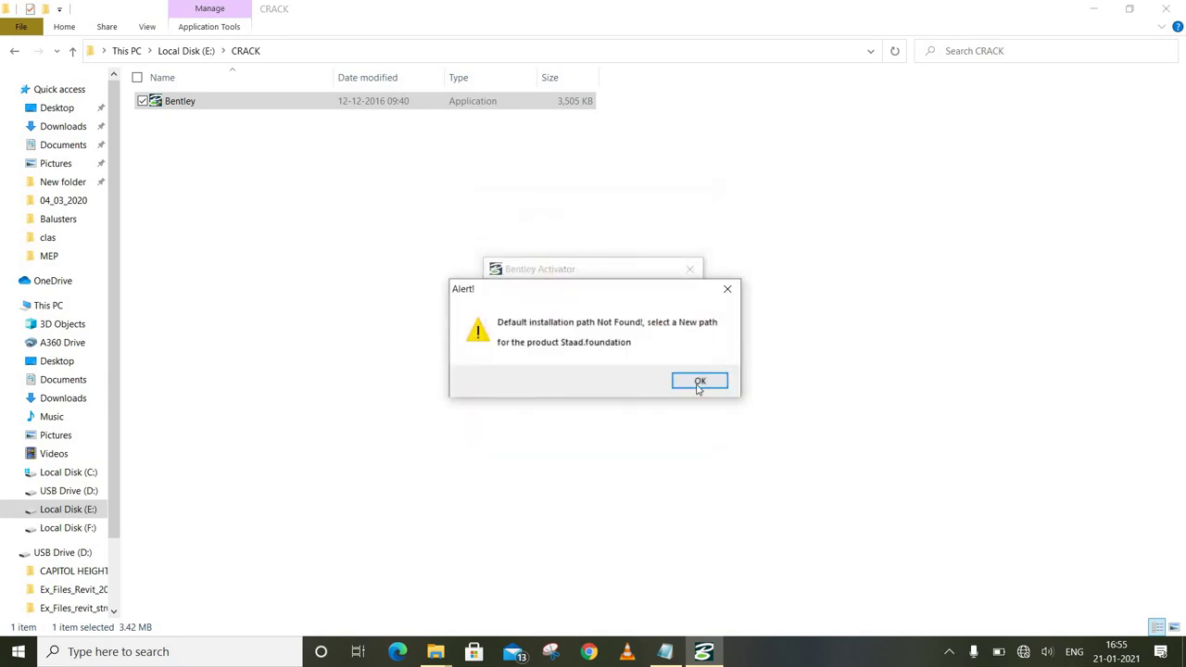
Set the Staad.foundation installation path to the STAAD RCDC folder in C:\Program Files (x86) and complete the activation.
{"action": "left_click", "coordinate": [700, 382]}
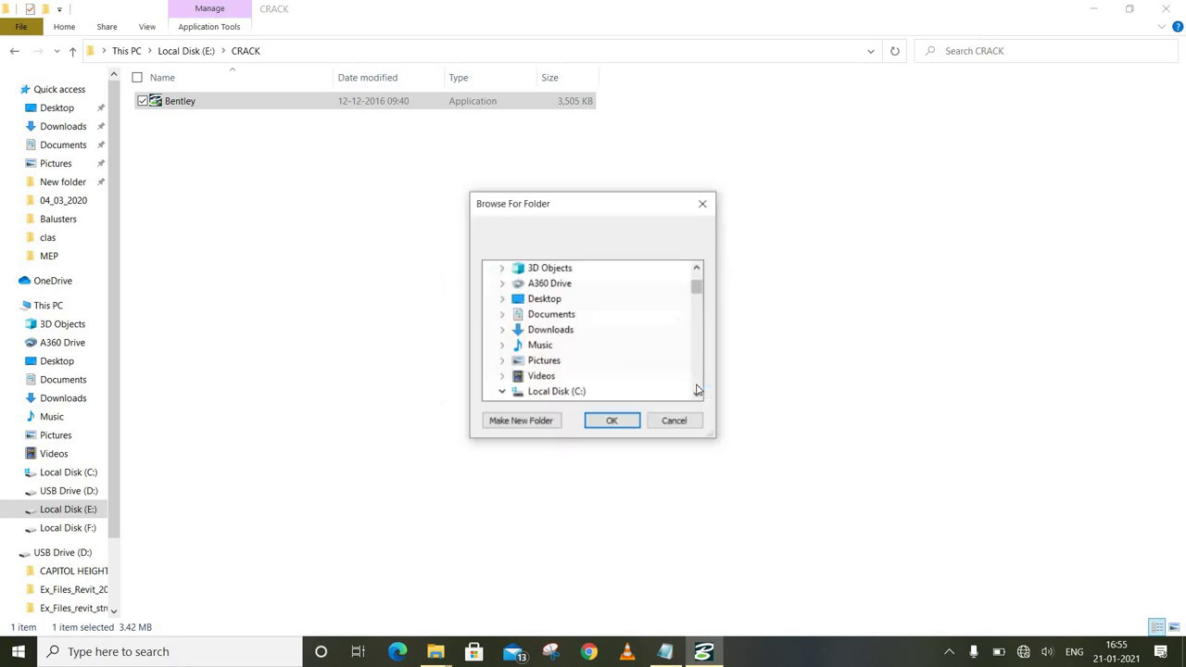
{"action": "scroll", "coordinate": [576, 355], "scroll_direction": "down", "scroll_amount": 3}
{"action": "double_click", "coordinate": [579, 344]}
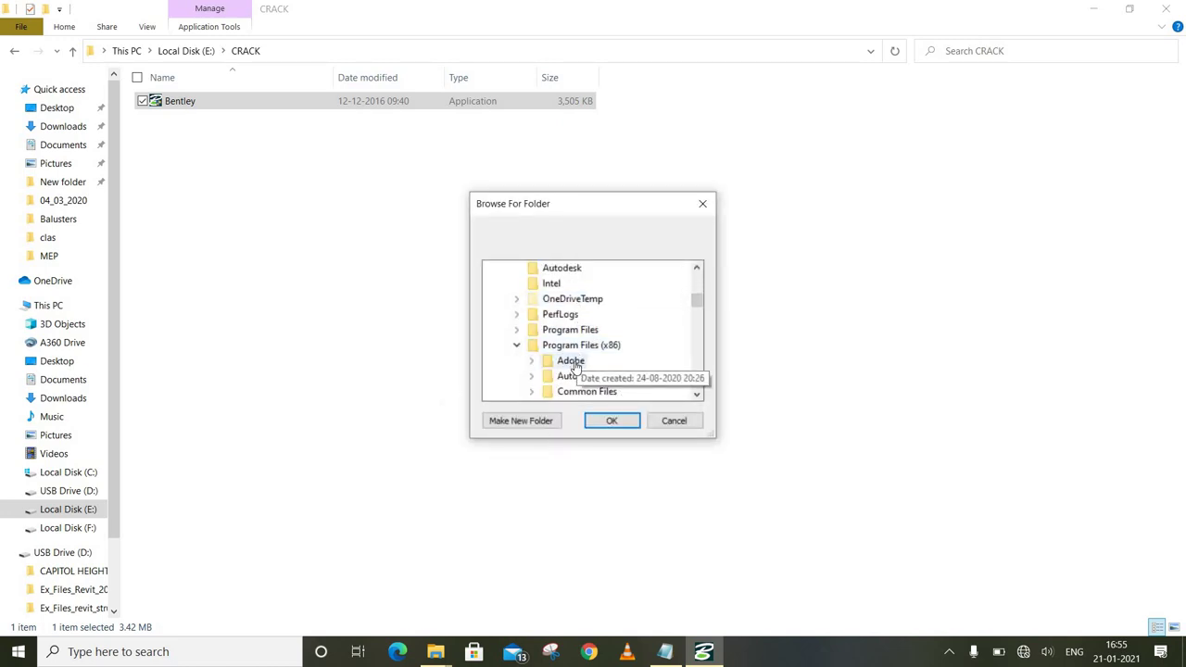
{"action": "scroll", "coordinate": [575, 367], "scroll_direction": "up", "scroll_amount": 1}
{"action": "double_click", "coordinate": [573, 391]}
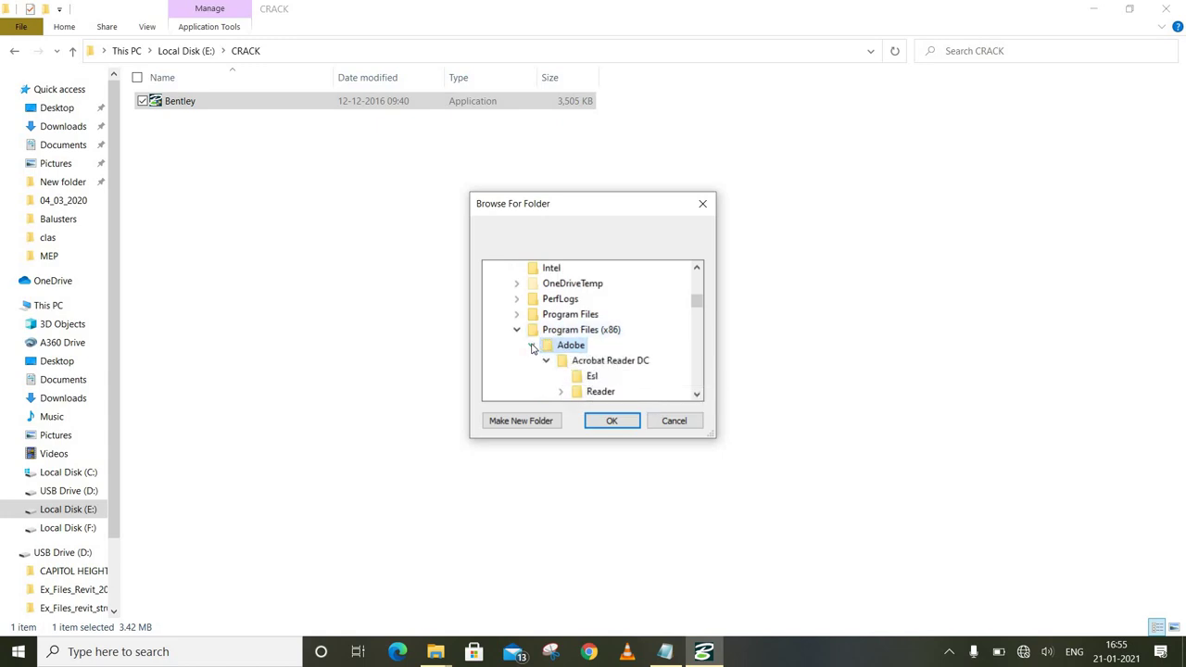
{"action": "scroll", "coordinate": [555, 366], "scroll_direction": "down", "scroll_amount": 6}
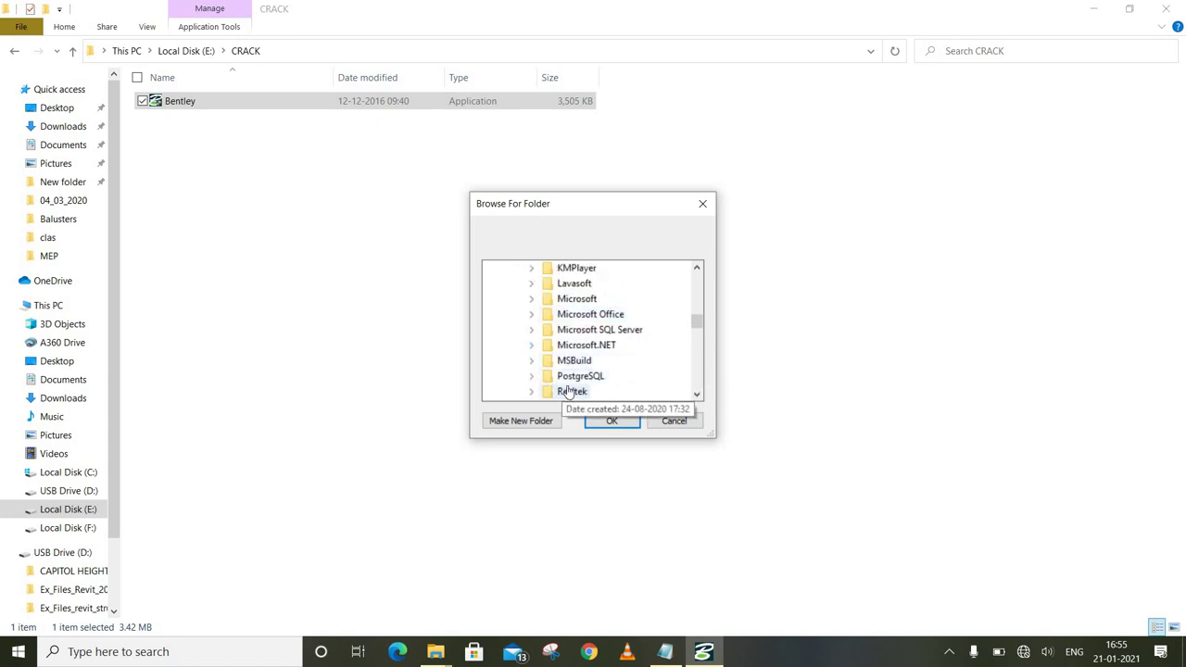
{"action": "scroll", "coordinate": [569, 389], "scroll_direction": "down", "scroll_amount": 2}
{"action": "scroll", "coordinate": [564, 375], "scroll_direction": "down", "scroll_amount": 2}
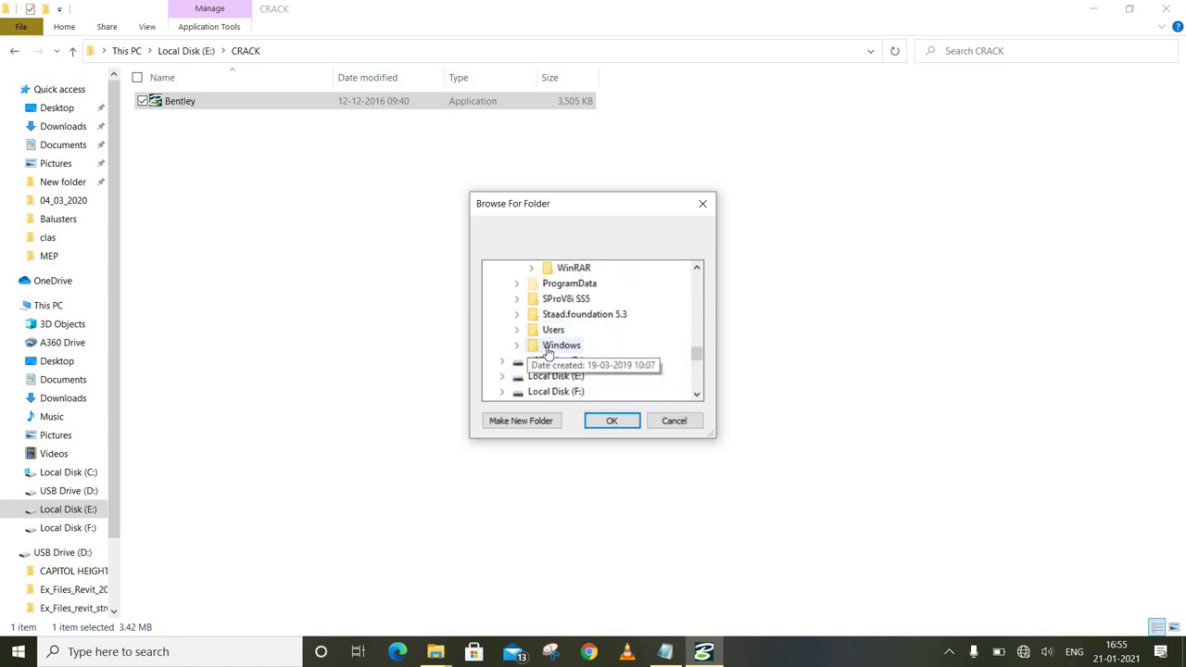
{"action": "scroll", "coordinate": [548, 350], "scroll_direction": "up", "scroll_amount": 10}
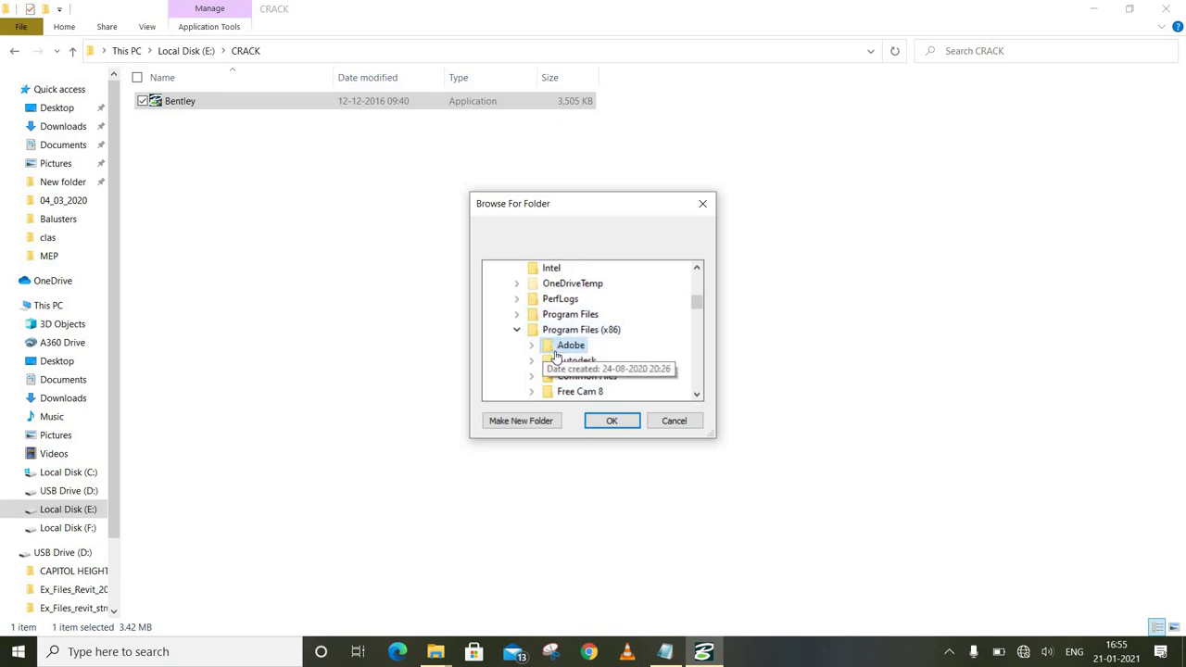
{"action": "scroll", "coordinate": [594, 371], "scroll_direction": "down", "scroll_amount": 1}
{"action": "scroll", "coordinate": [593, 372], "scroll_direction": "down", "scroll_amount": 3}
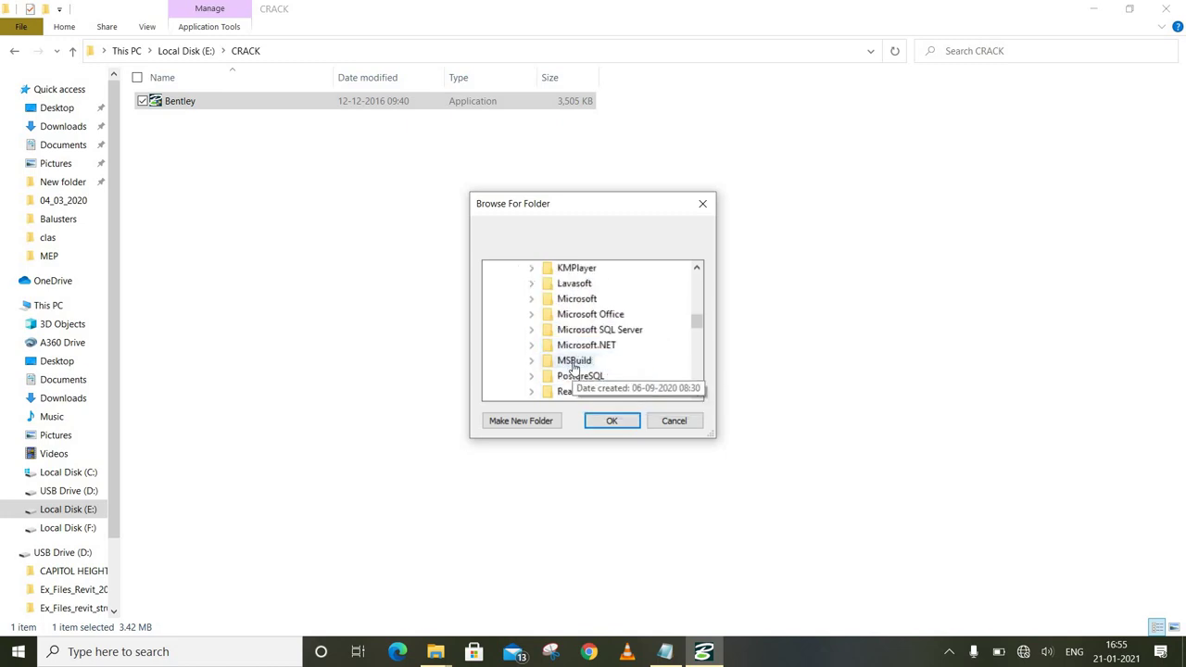
{"action": "scroll", "coordinate": [580, 380], "scroll_direction": "down", "scroll_amount": 3}
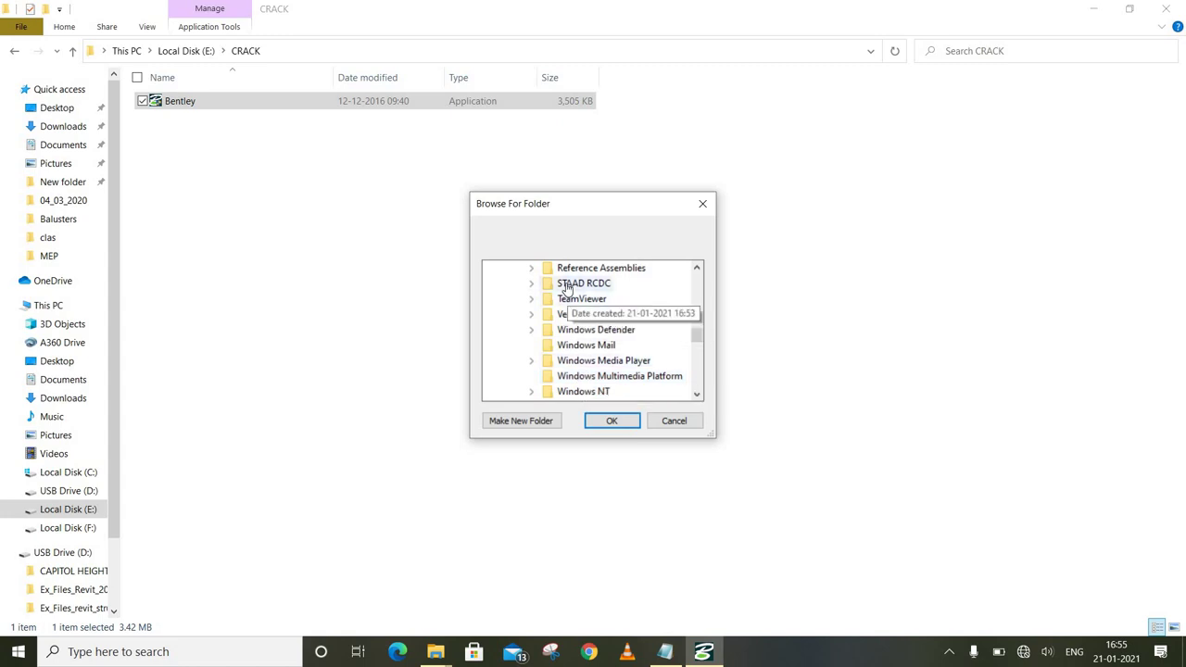
{"action": "double_click", "coordinate": [574, 285]}
{"action": "left_click", "coordinate": [578, 300]}
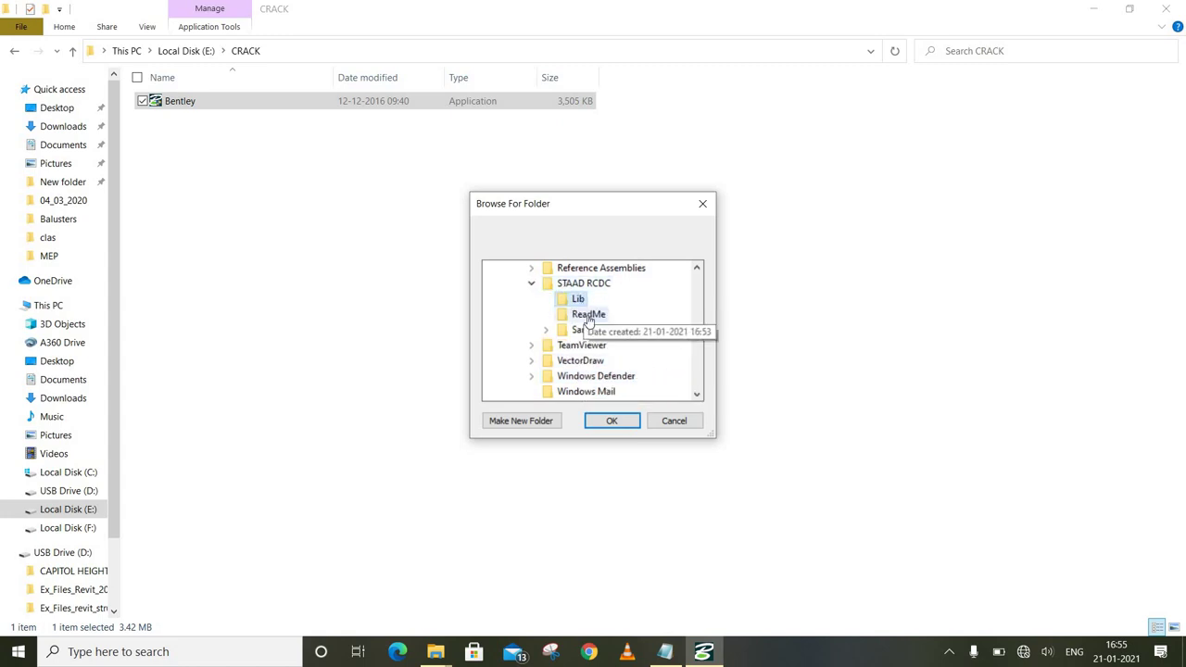
{"action": "left_click", "coordinate": [585, 315]}
{"action": "left_click", "coordinate": [583, 331]}
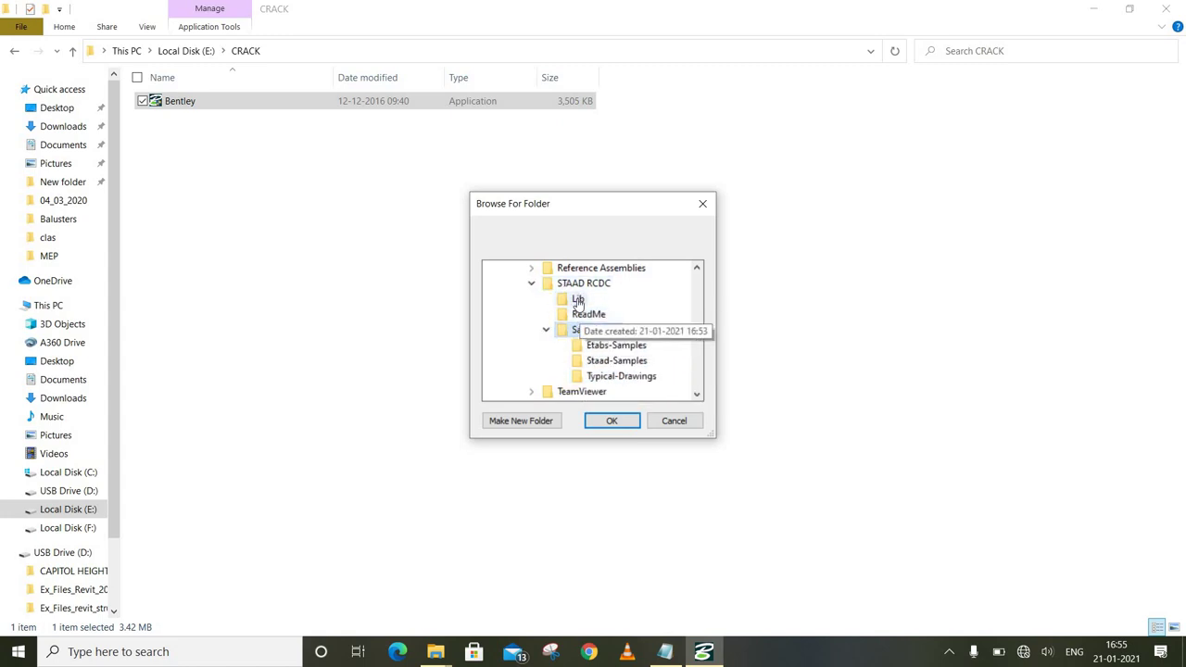
{"action": "left_click", "coordinate": [578, 299]}
{"action": "left_click", "coordinate": [587, 316]}
{"action": "left_click", "coordinate": [582, 283]}
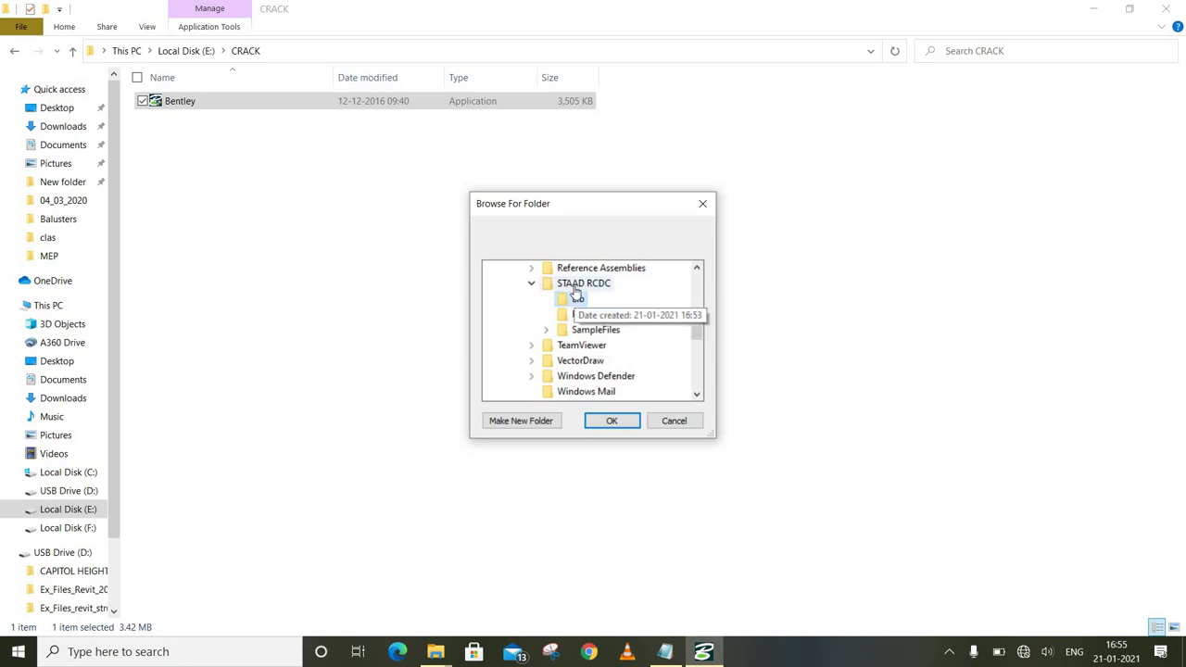
{"action": "left_click", "coordinate": [607, 419]}
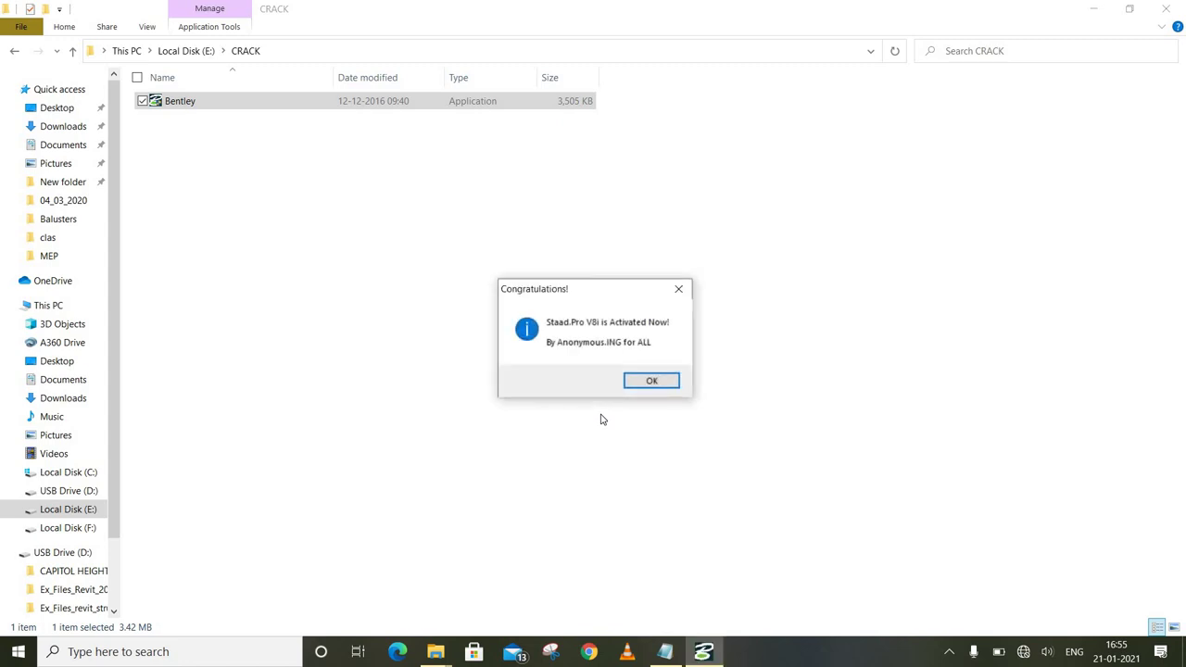
Dismiss the activation message and close the browser window and both open File Explorer windows.
{"action": "left_click", "coordinate": [651, 380]}
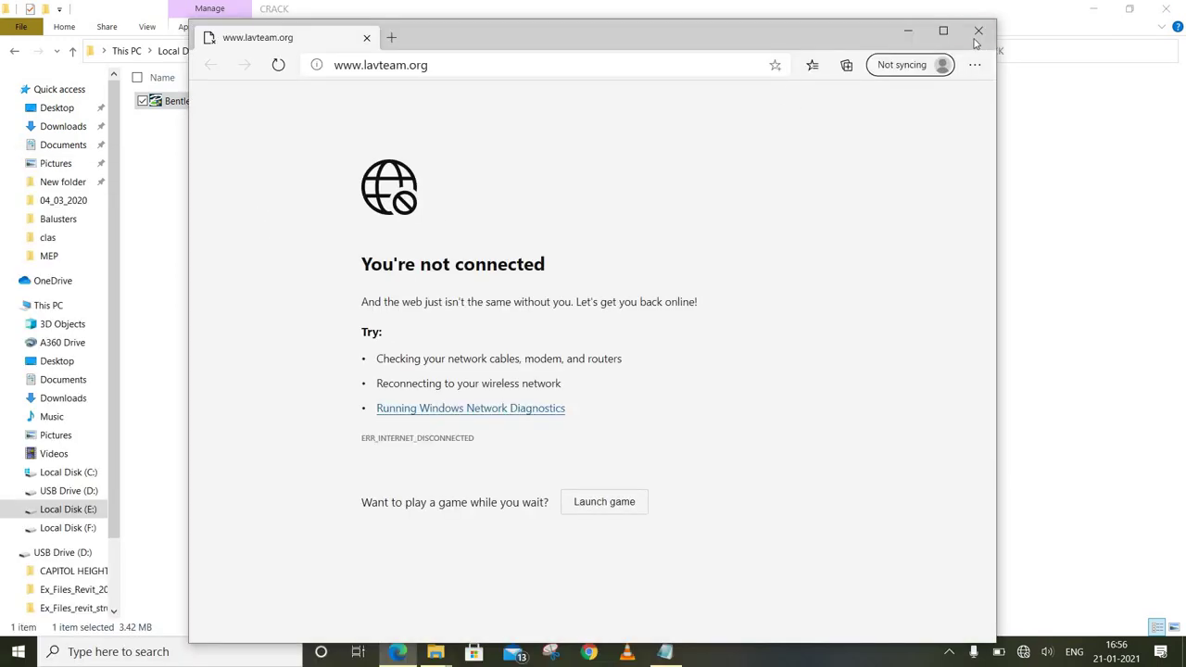
{"action": "left_click", "coordinate": [977, 33]}
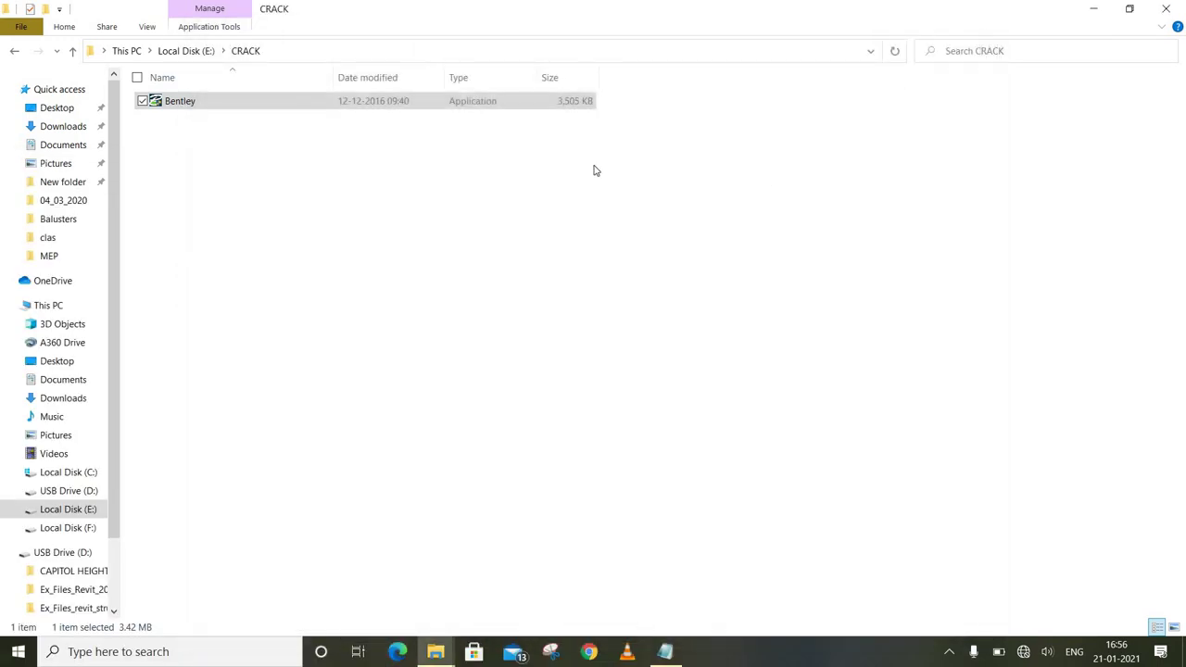
{"action": "left_click", "coordinate": [1169, 7]}
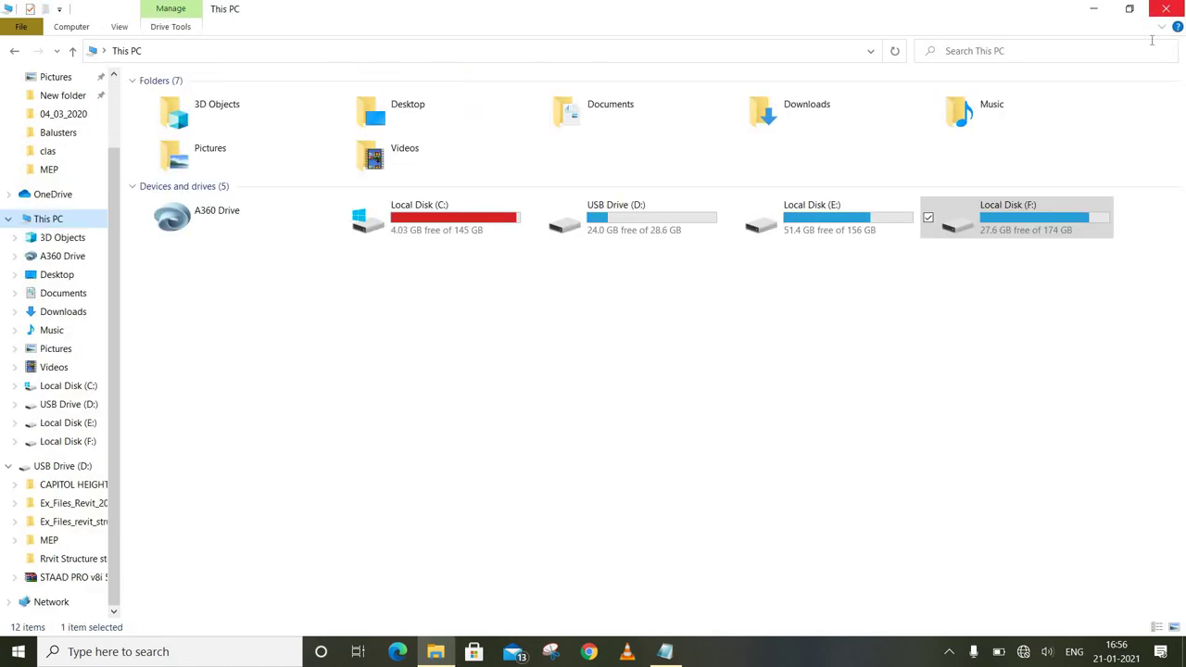
{"action": "left_click", "coordinate": [1169, 8]}
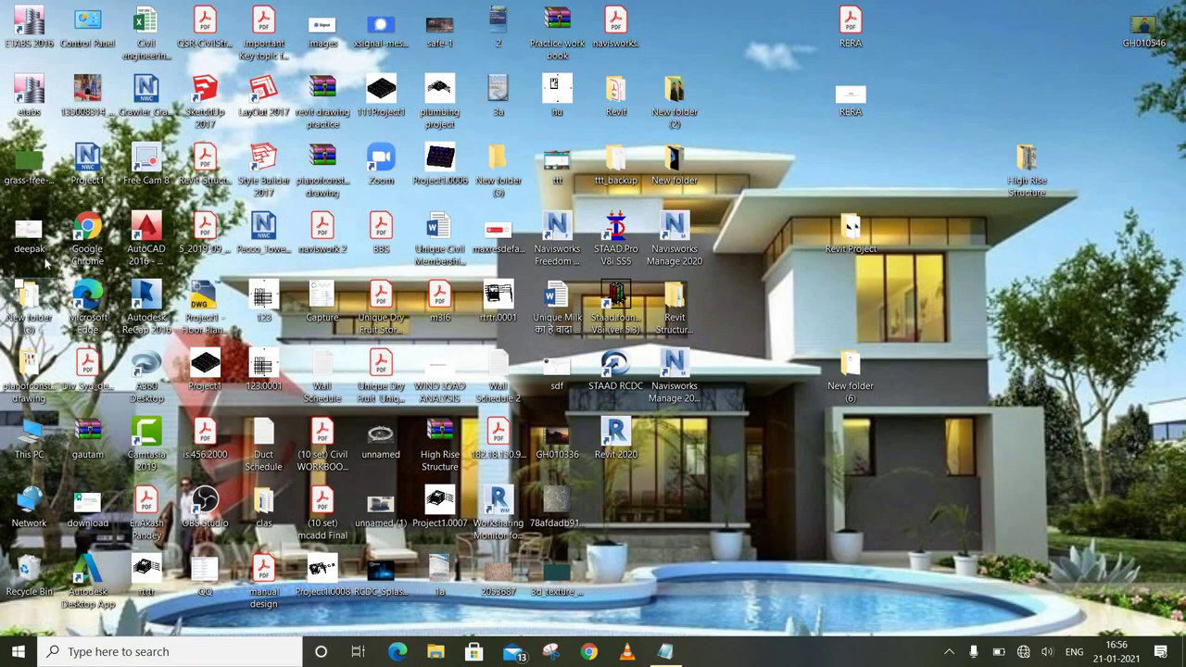
Search Windows for "rcdc" and launch STAAD RCDC.
{"action": "left_click", "coordinate": [248, 660]}
{"action": "type", "text": "rc"}
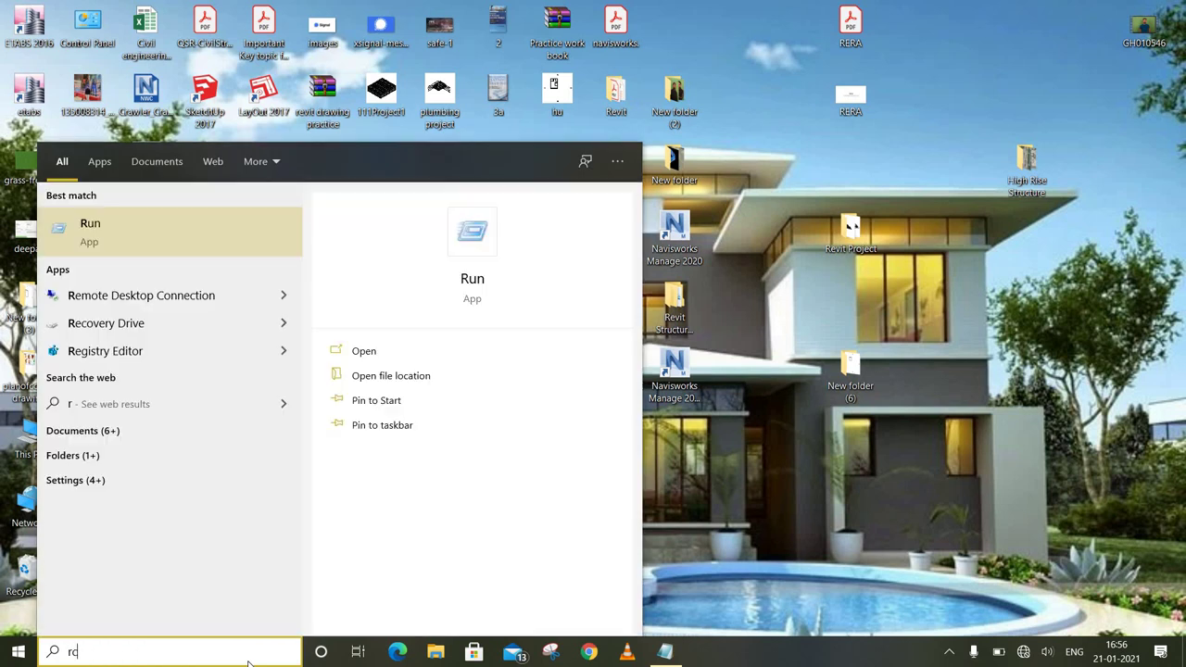
{"action": "type", "text": "dc"}
{"action": "left_click", "coordinate": [206, 238]}
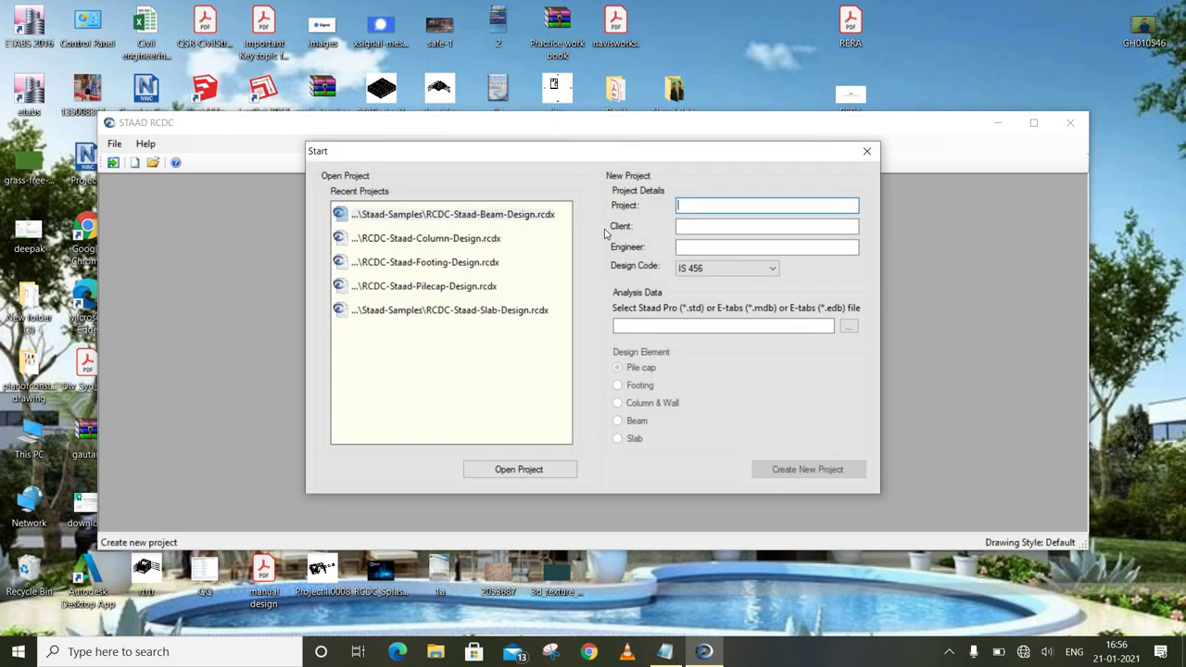
Fill in the new project details with project "a", client "s" and engineer "d".
{"action": "type", "text": "a"}
{"action": "left_click", "coordinate": [681, 230]}
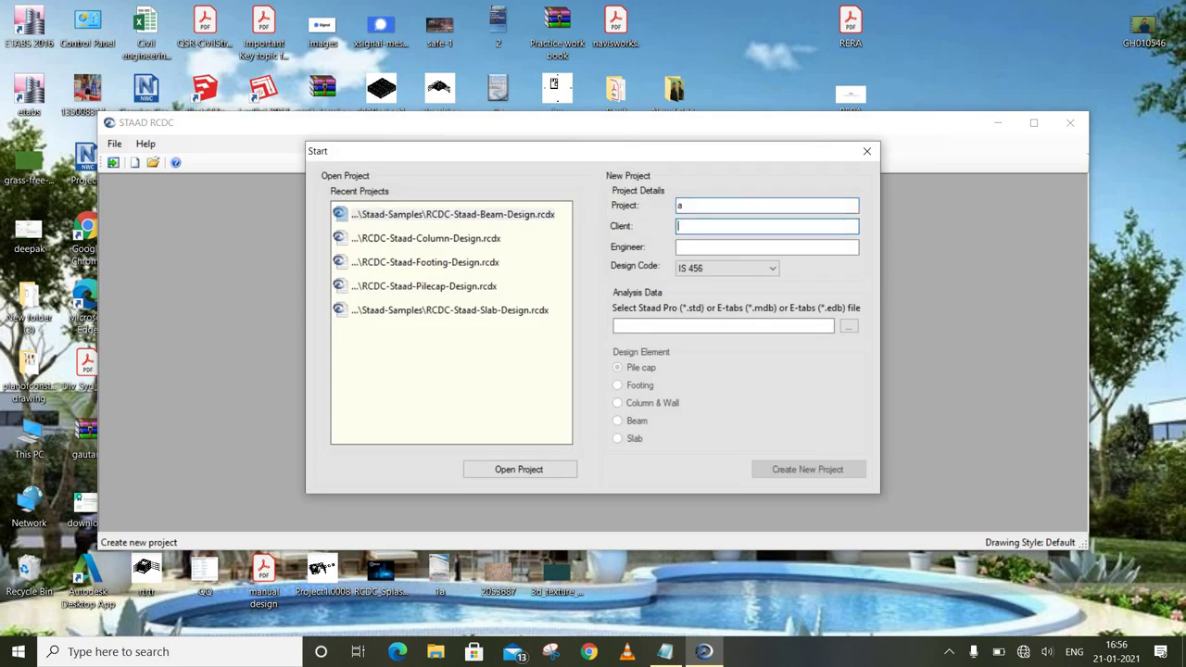
{"action": "type", "text": "a"}
{"action": "left_click", "coordinate": [682, 246]}
{"action": "type", "text": "d"}
Browse the Documents folder for a Staad Pro or E-tabs analysis file and close the file browser.
{"action": "left_click", "coordinate": [756, 326]}
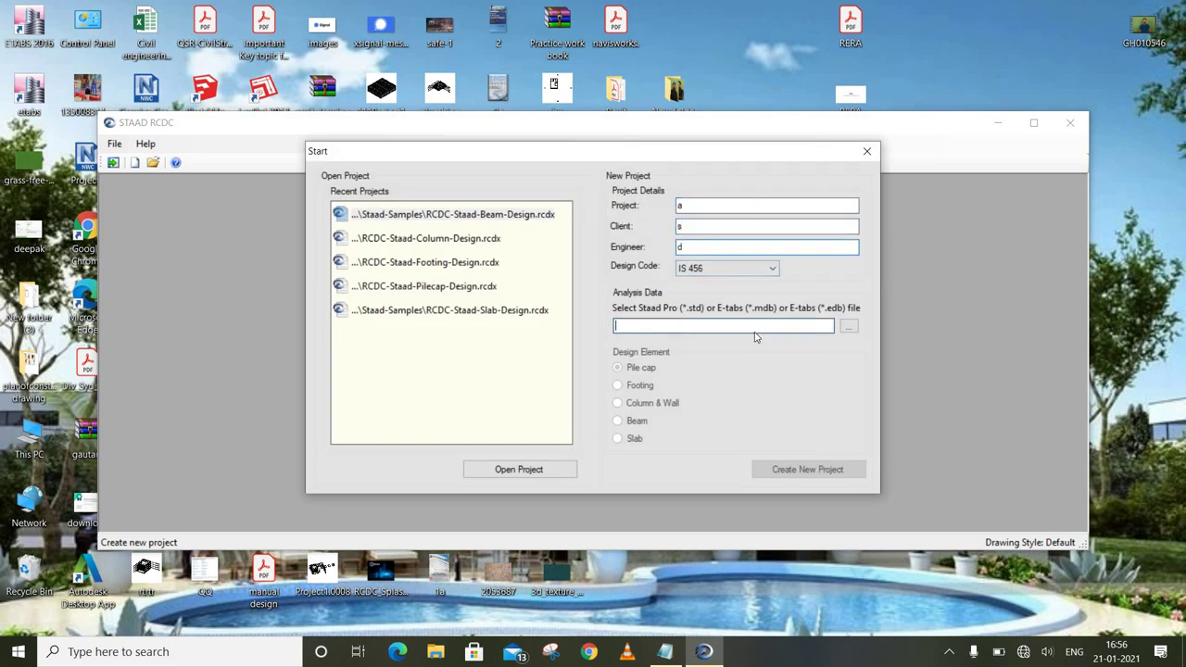
{"action": "left_click", "coordinate": [847, 328]}
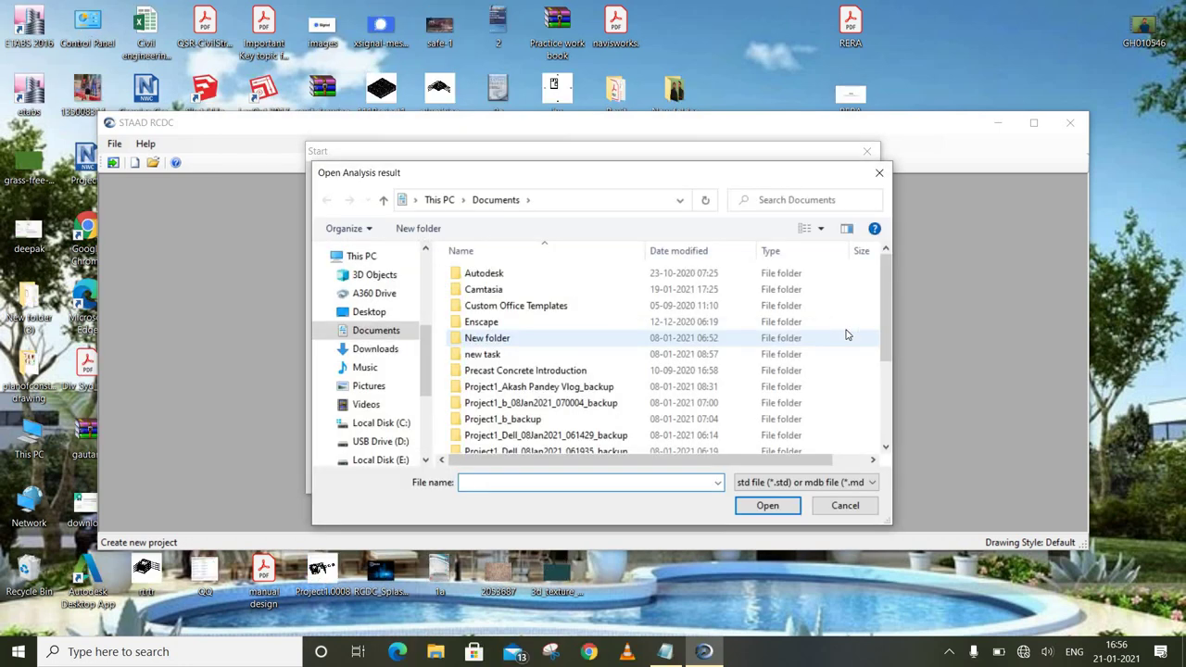
{"action": "scroll", "coordinate": [846, 335], "scroll_direction": "down", "scroll_amount": 3}
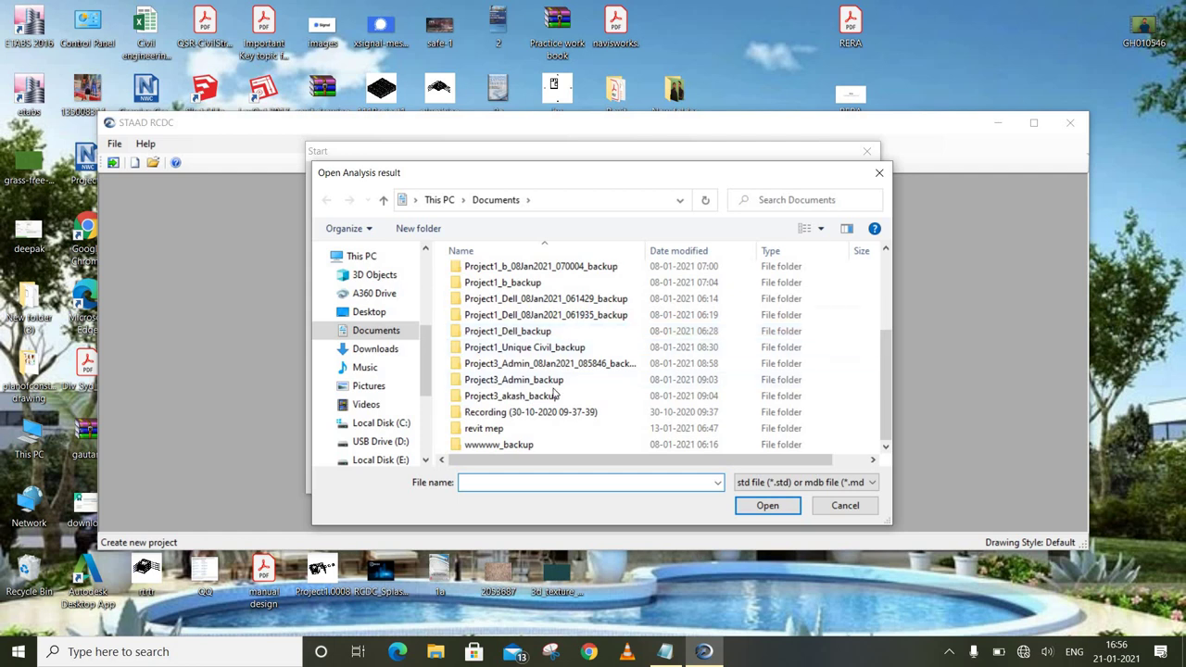
{"action": "left_click", "coordinate": [879, 173]}
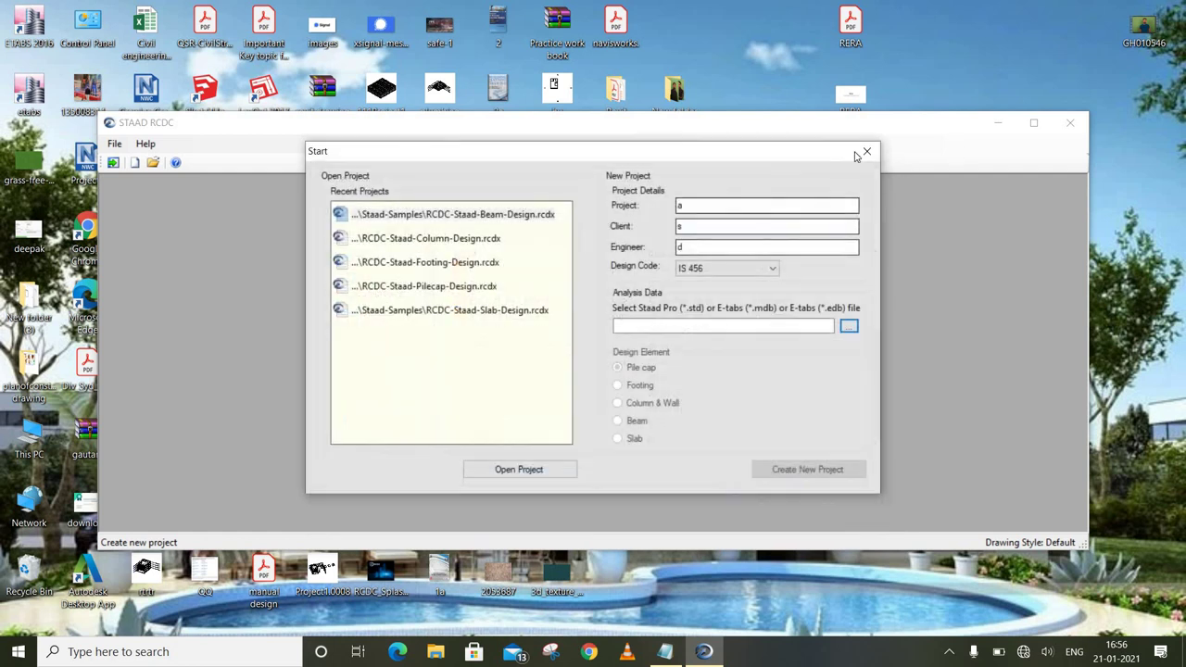